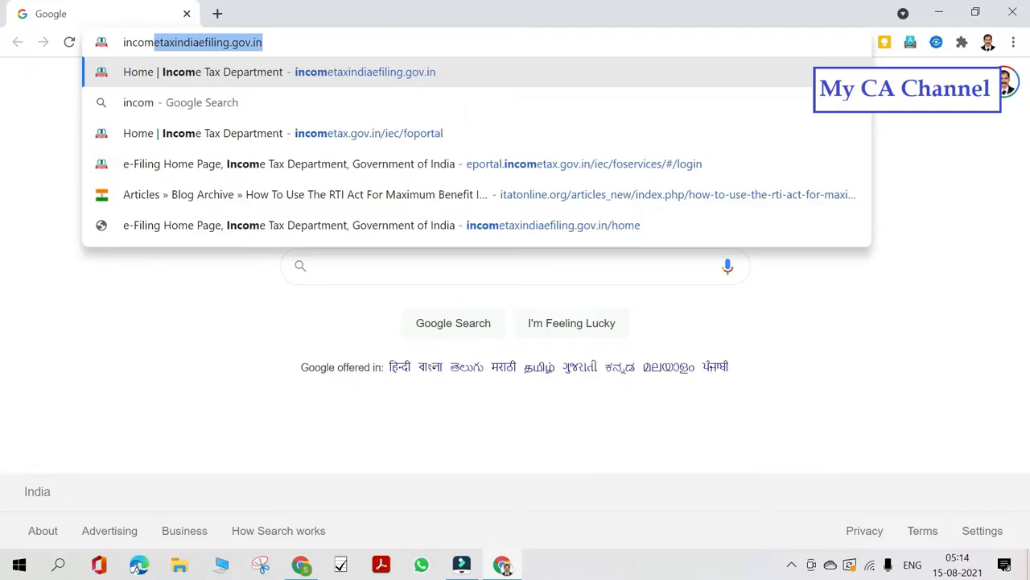
- Open incometaxindiaefiling.gov.in, log in to the e-Filing account and open the profile details for updating
left_click(486, 78)
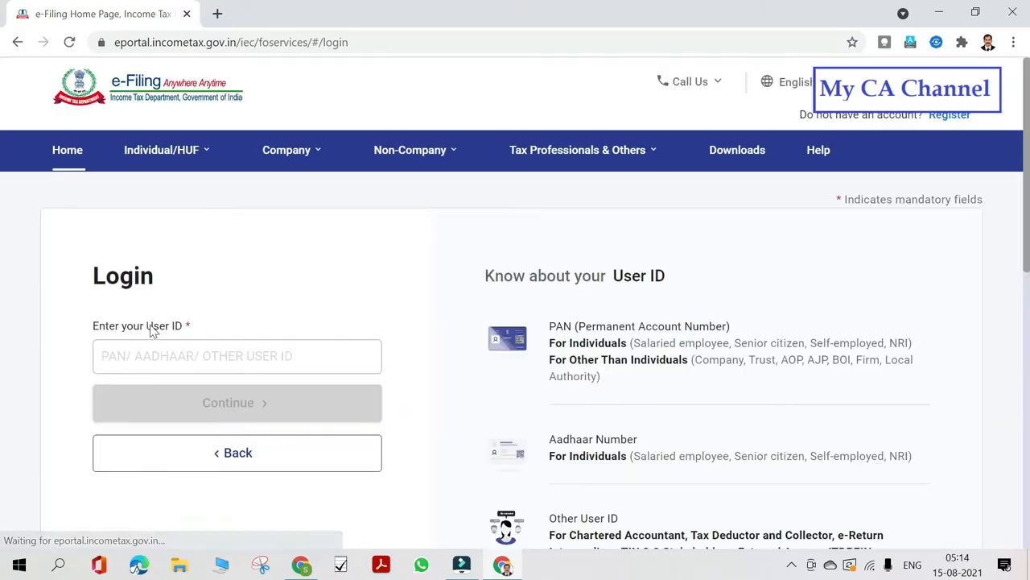
left_click(128, 368)
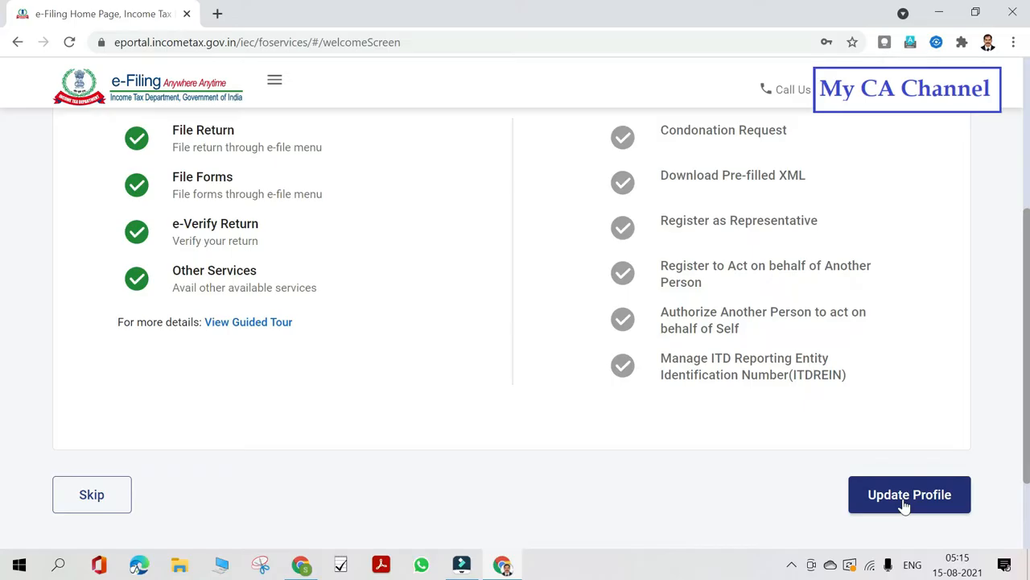
left_click(904, 502)
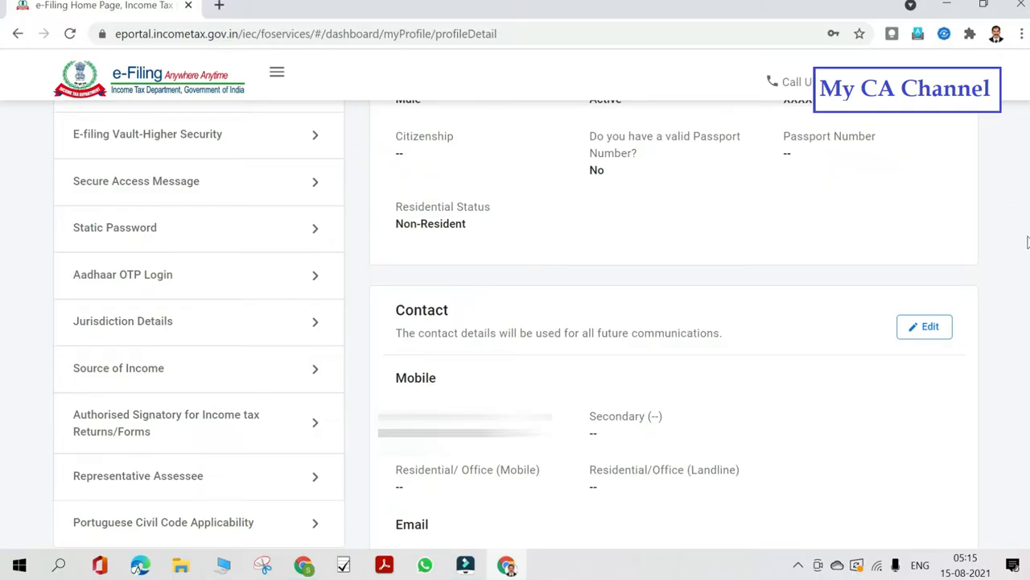
scroll(0, 276, "up", 1)
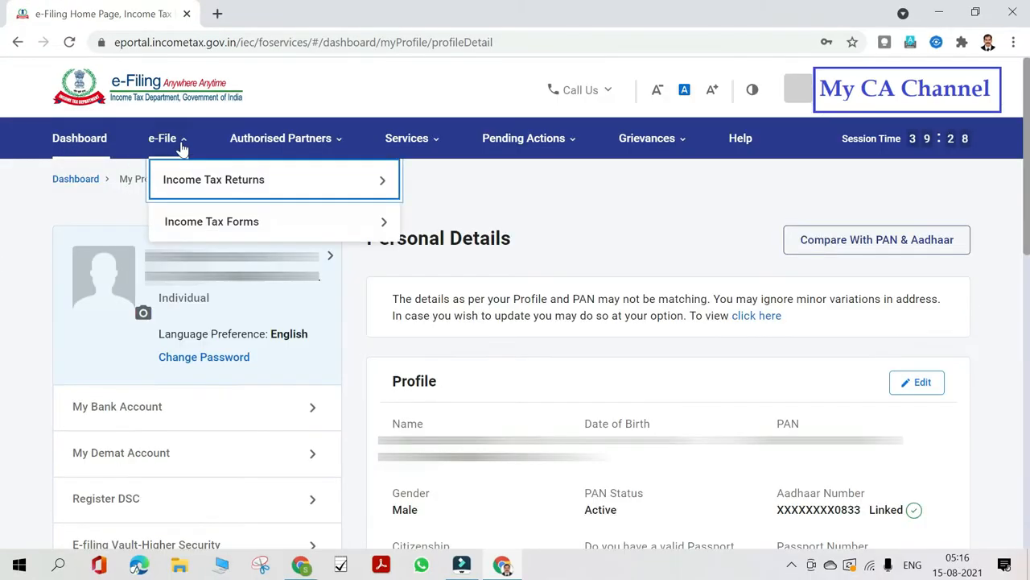
- Start filing an income tax return for assessment year 2021-22 (Current A.Y.)
mouse_move(228, 184)
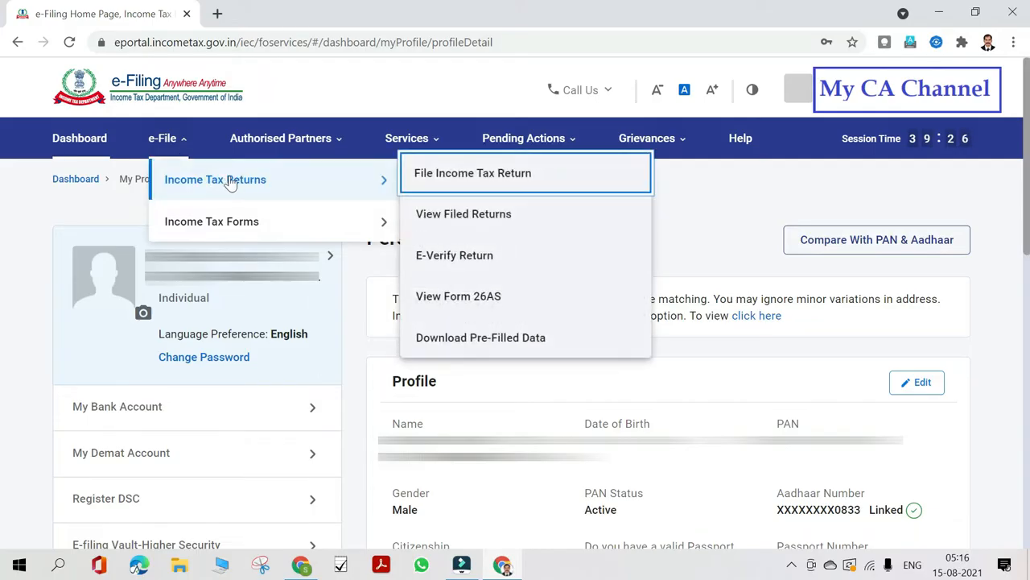
left_click(522, 180)
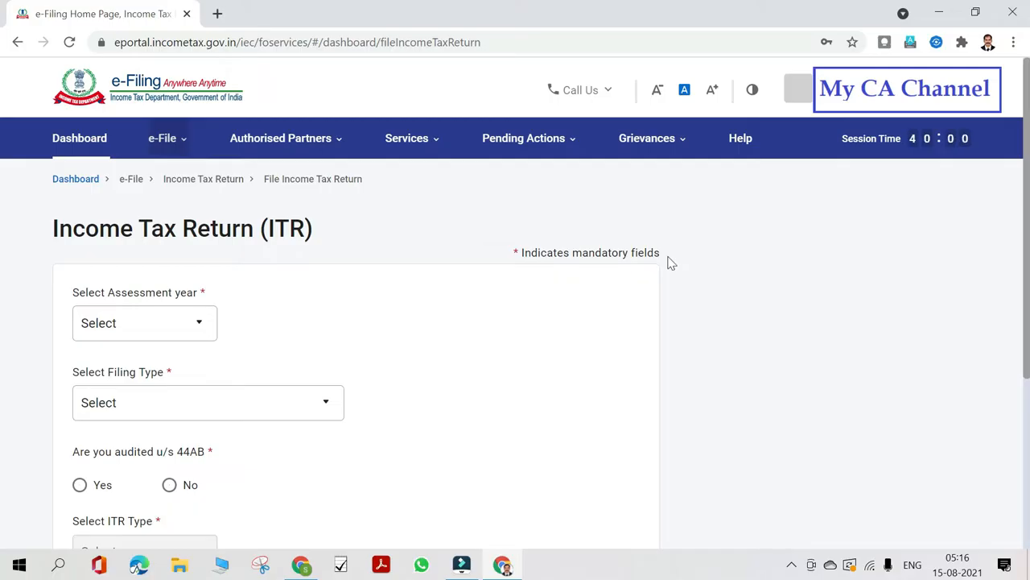
scroll(4, 265, "down", 1)
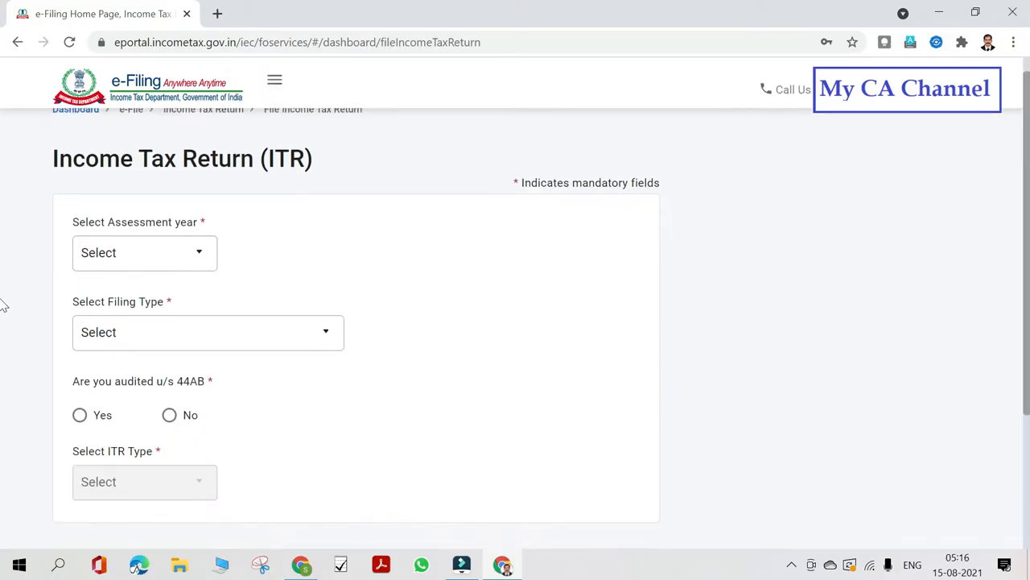
left_click(204, 254)
left_click(183, 324)
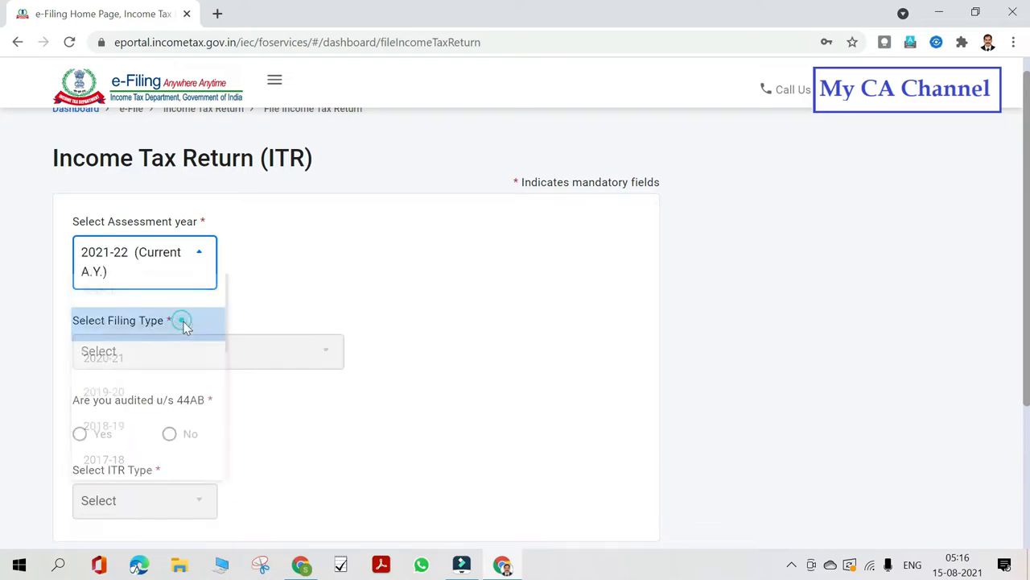
scroll(340, 265, "down", 1)
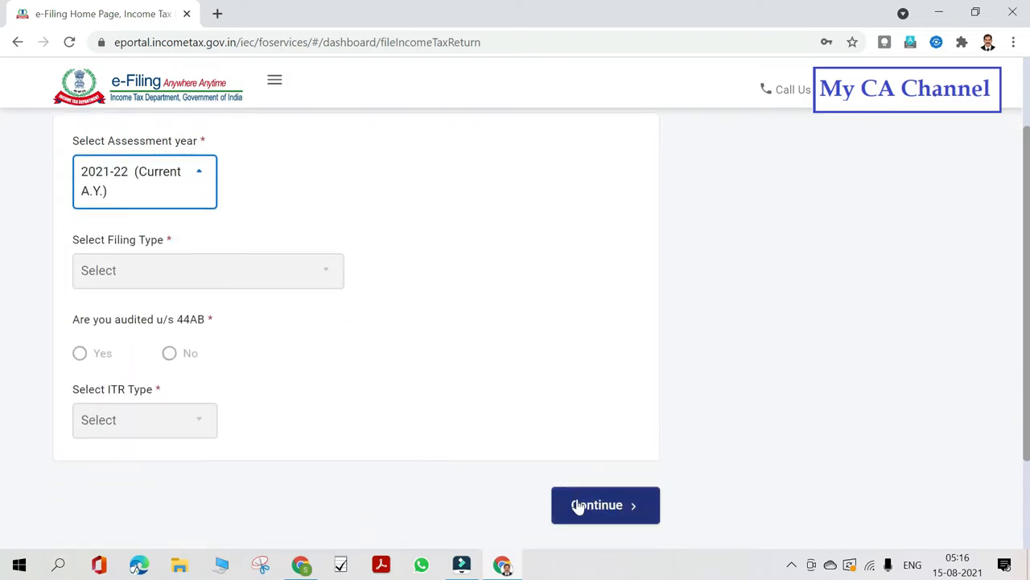
left_click(603, 507)
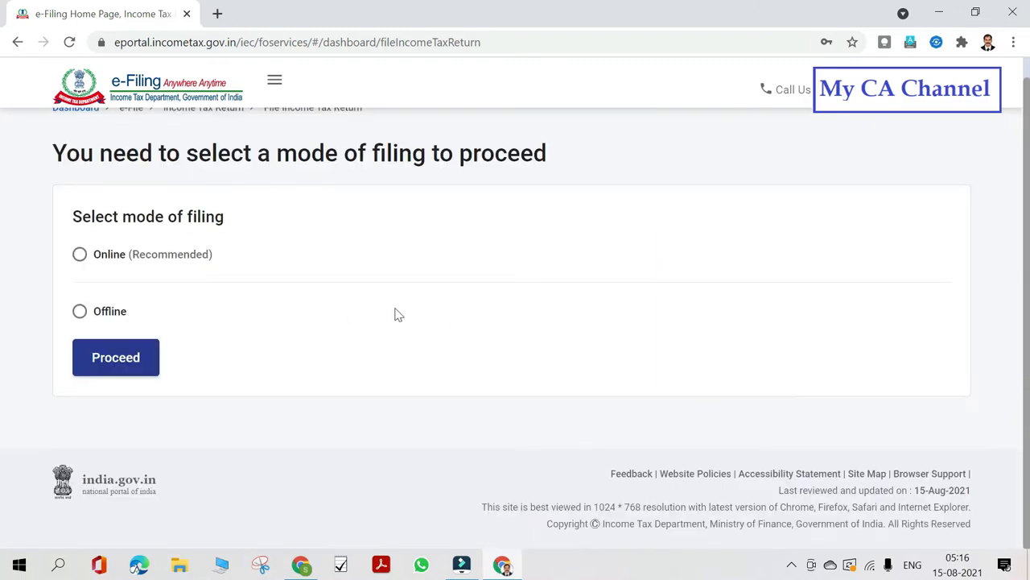
- Choose Online as the mode of filing and start a new filing
left_click(80, 255)
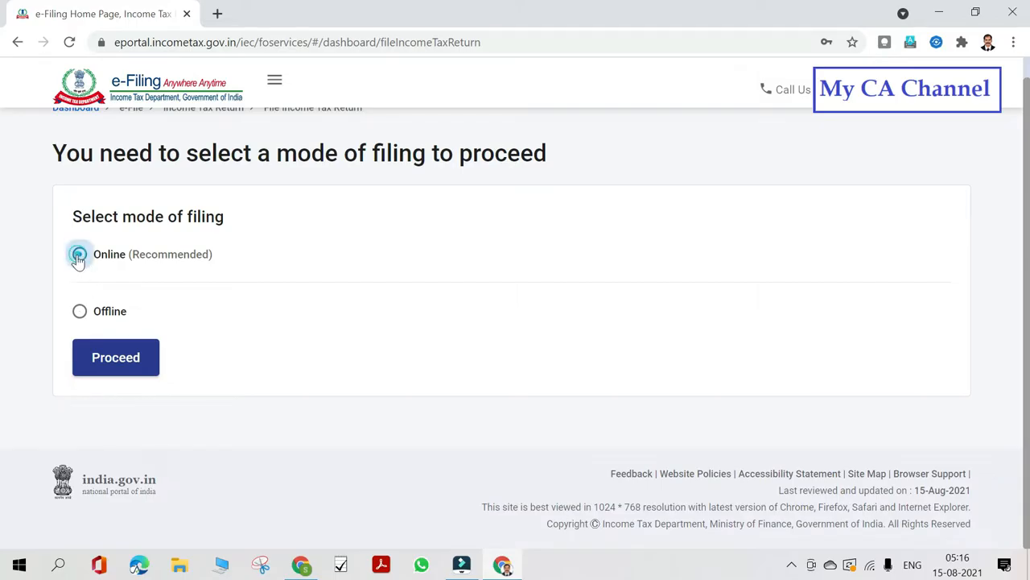
left_click(122, 370)
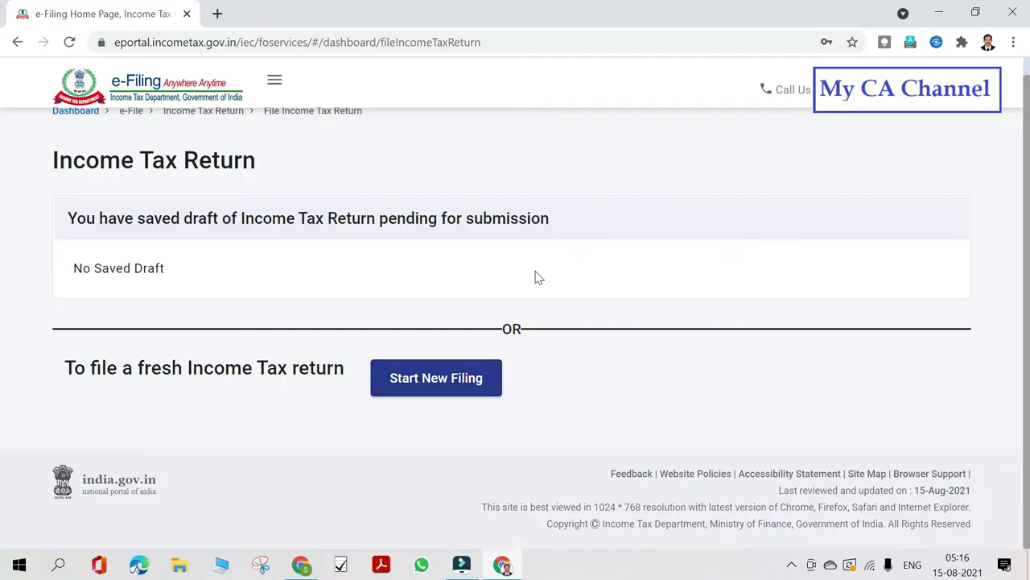
left_click(435, 387)
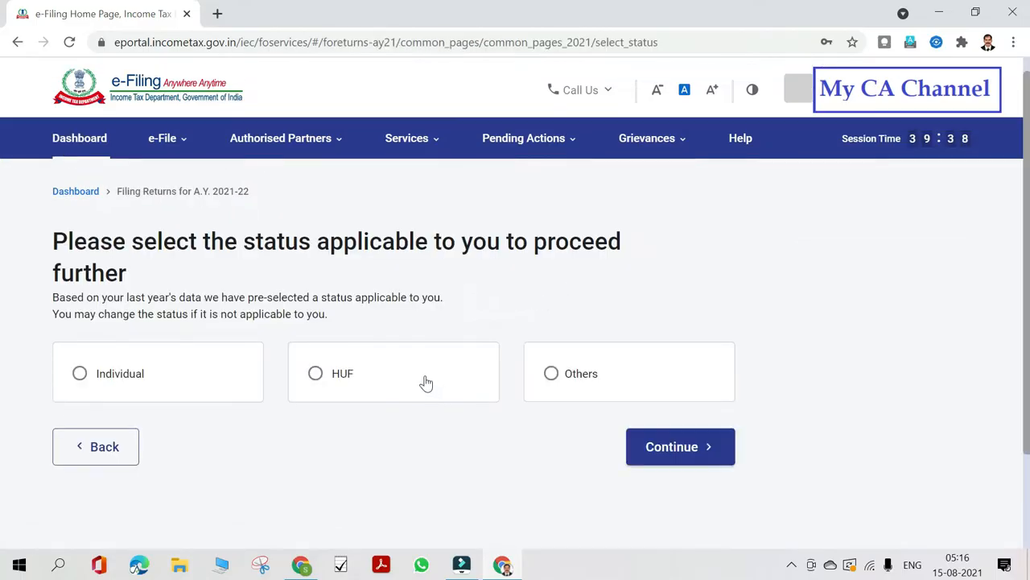
- Set the applicable status to Individual and continue to the ITR form selection
left_click(80, 373)
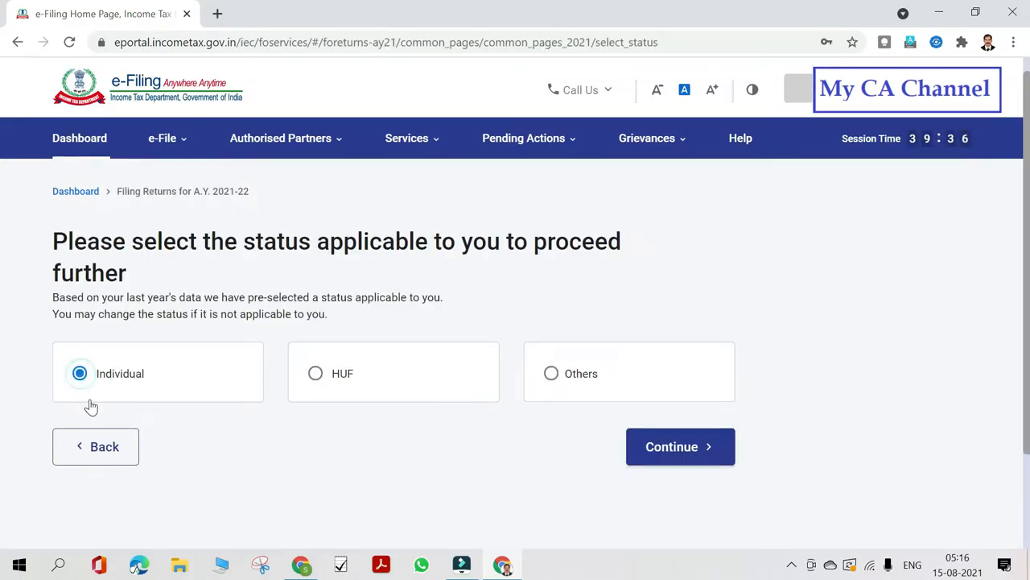
left_click(702, 459)
scroll(577, 286, "down", 1)
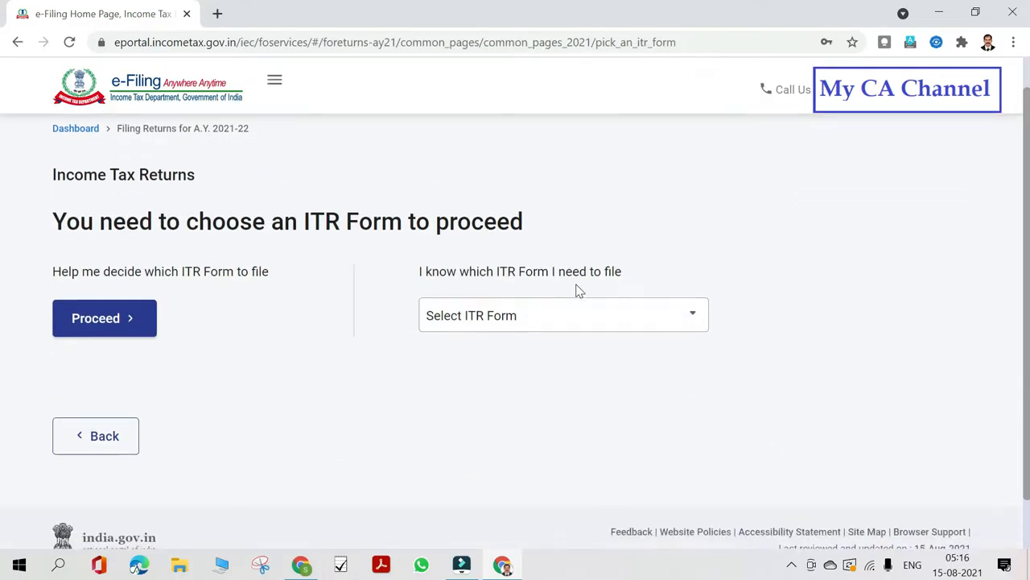
- Choose the ITR - 2 form, proceed with it and get started on the return
left_click(690, 317)
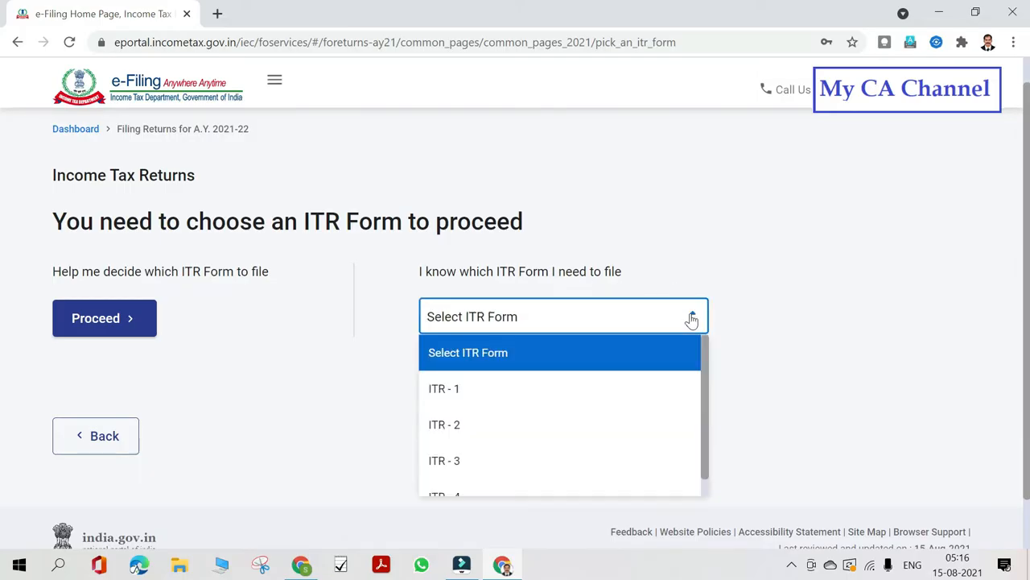
left_click(619, 436)
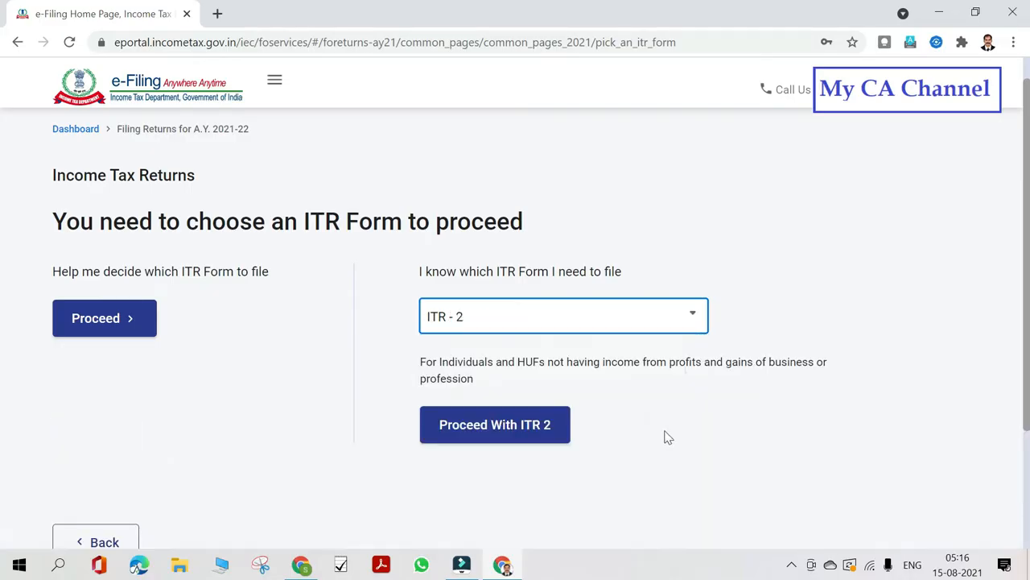
left_click(518, 441)
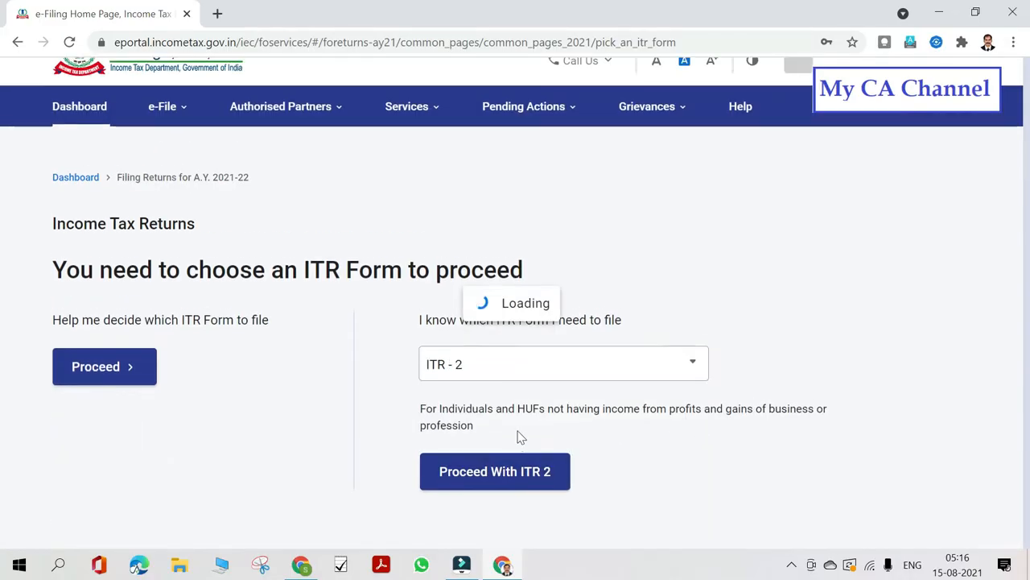
scroll(485, 250, "down", 2)
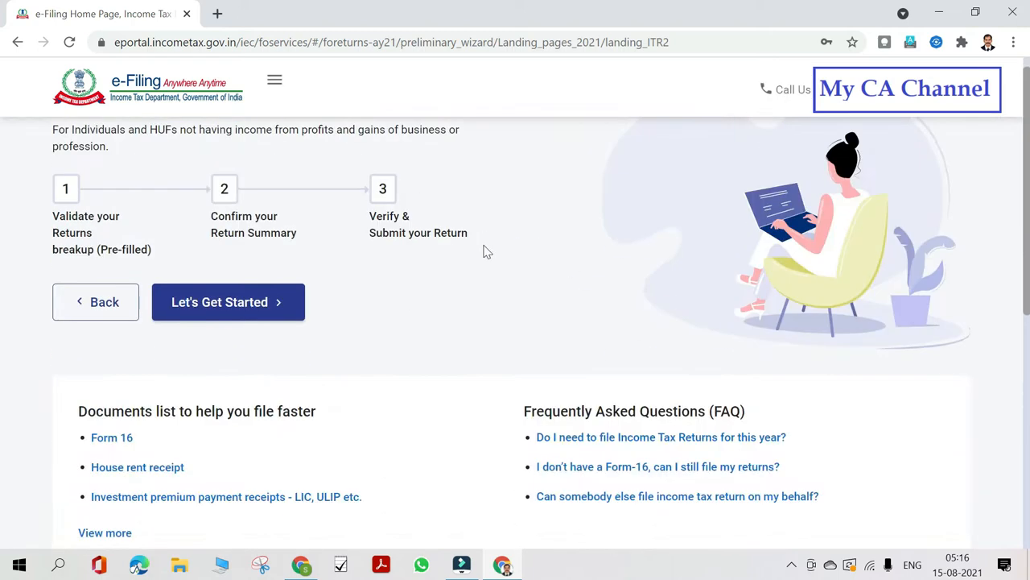
left_click(239, 311)
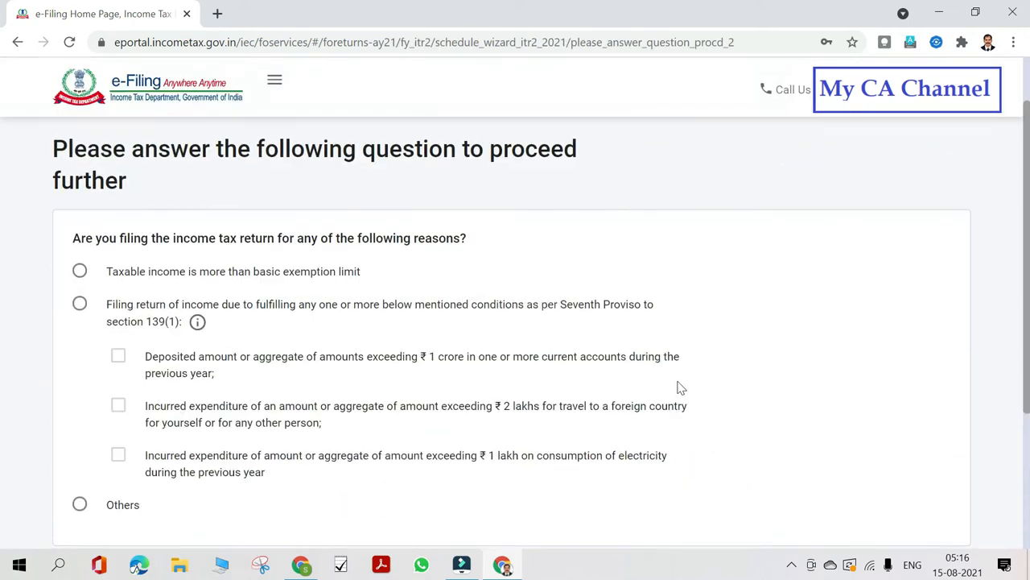
- Answer the question about the reason for filing the return with Others and continue to the schedule selection
scroll(587, 260, "down", 2)
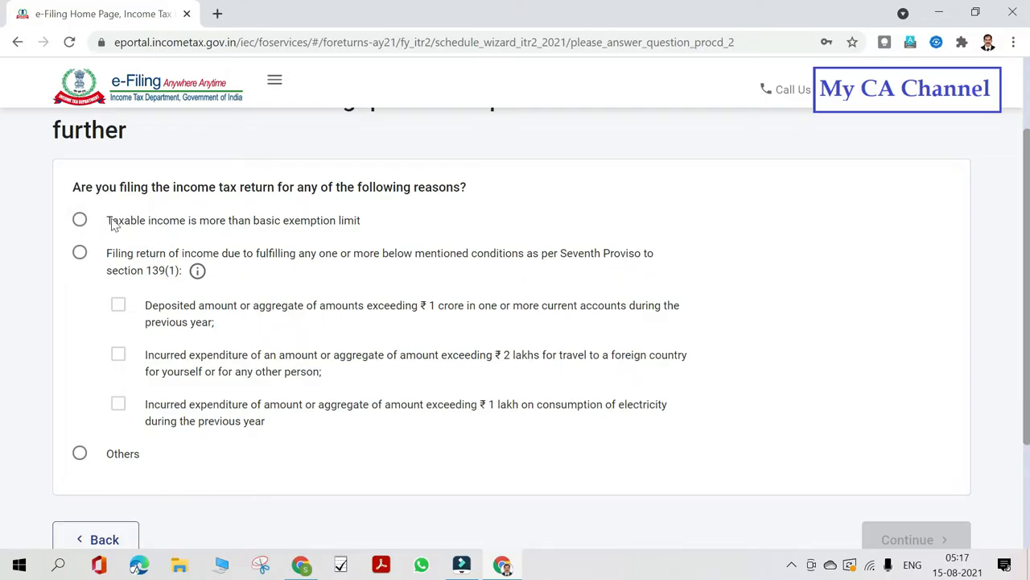
left_click(79, 456)
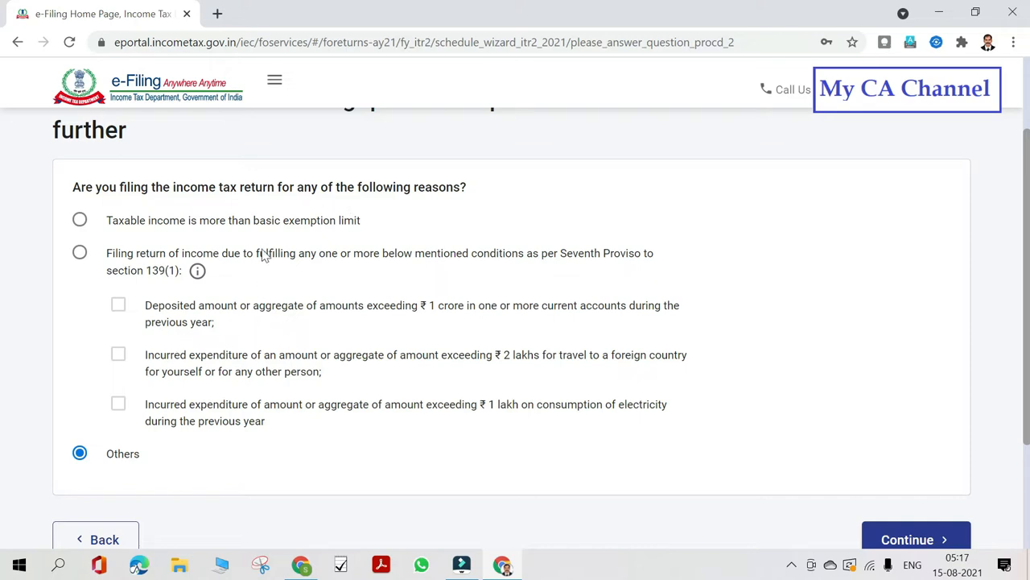
scroll(246, 282, "down", 1)
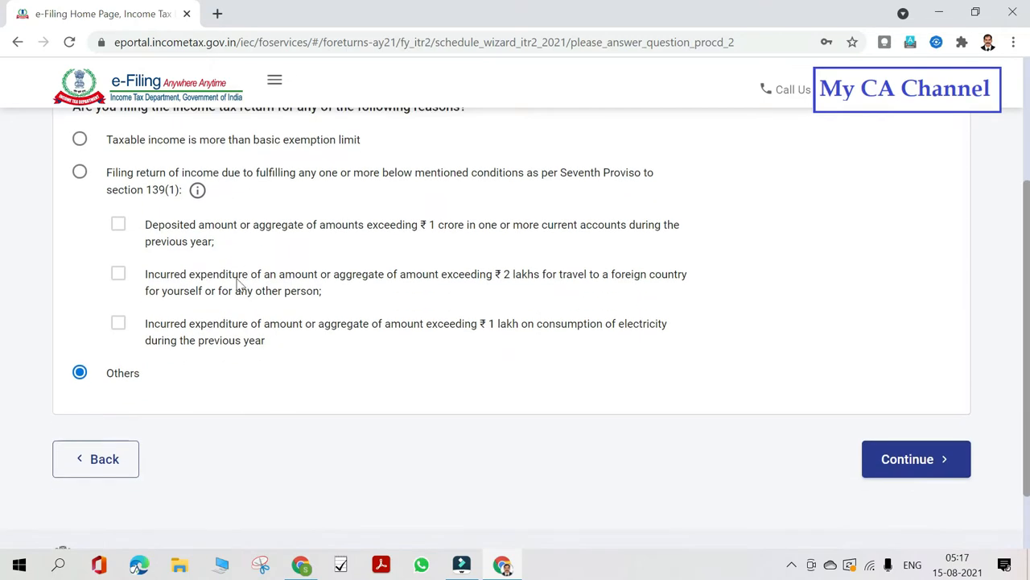
left_click(922, 470)
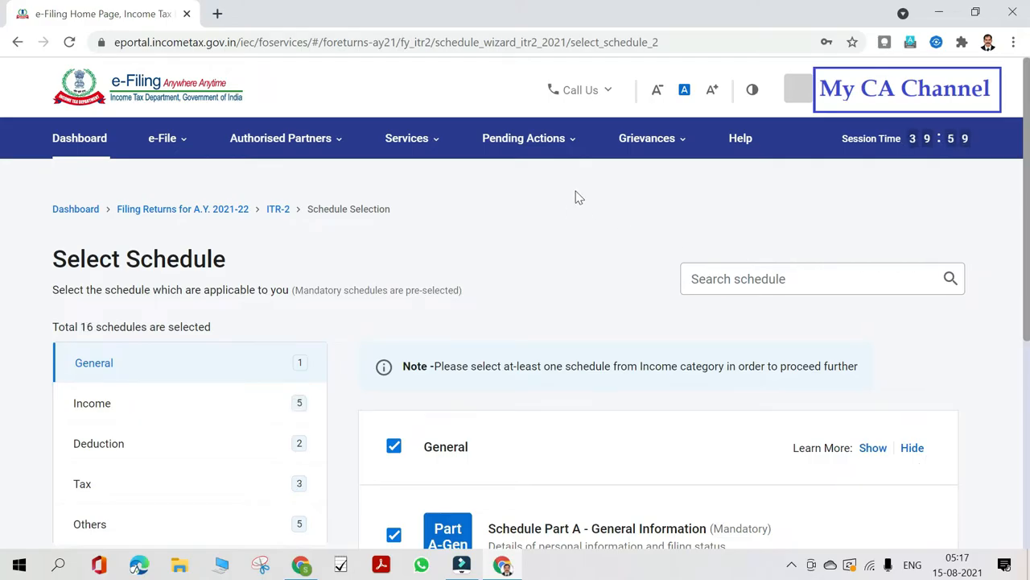
- Look through the General schedules, then add Schedule House Property from the Income category to the return
scroll(575, 197, "down", 1)
scroll(576, 197, "down", 3)
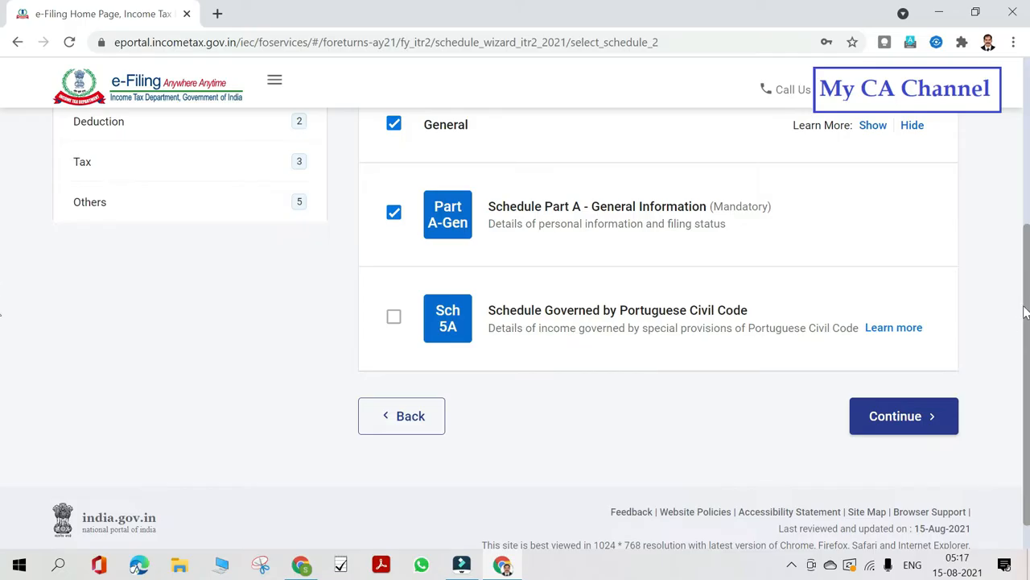
scroll(1026, 313, "up", 3)
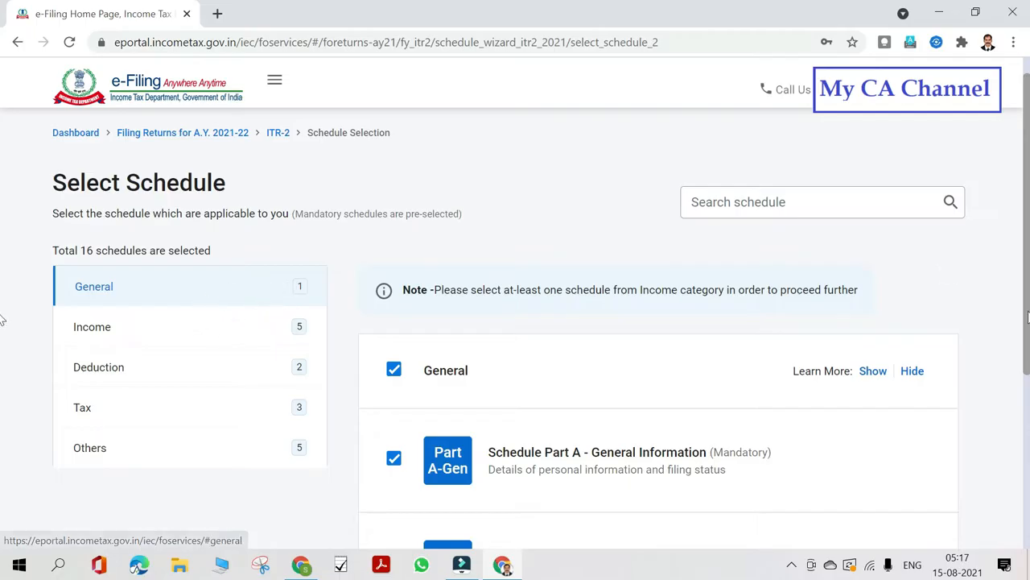
scroll(3, 315, "down", 2)
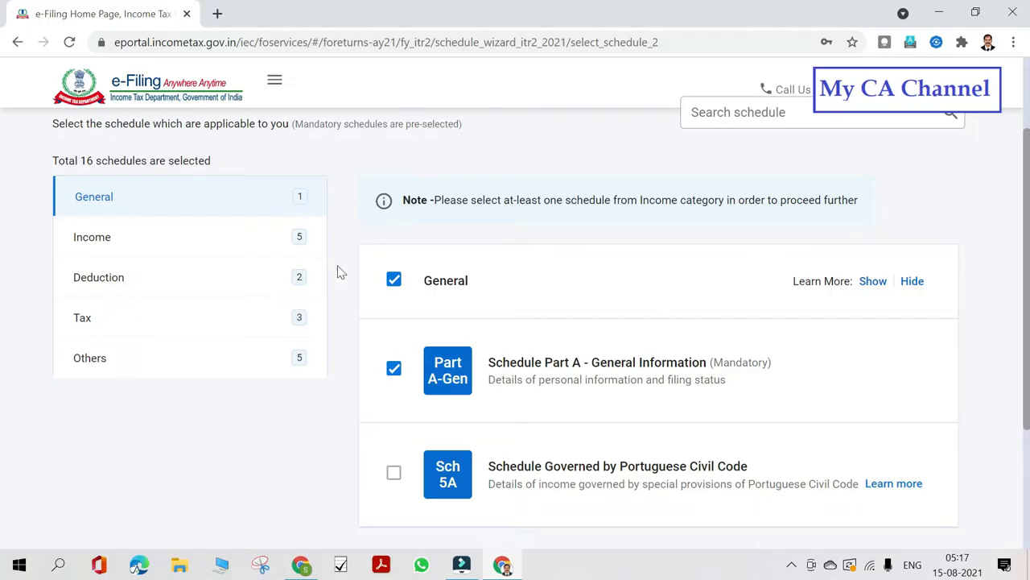
left_click(127, 238)
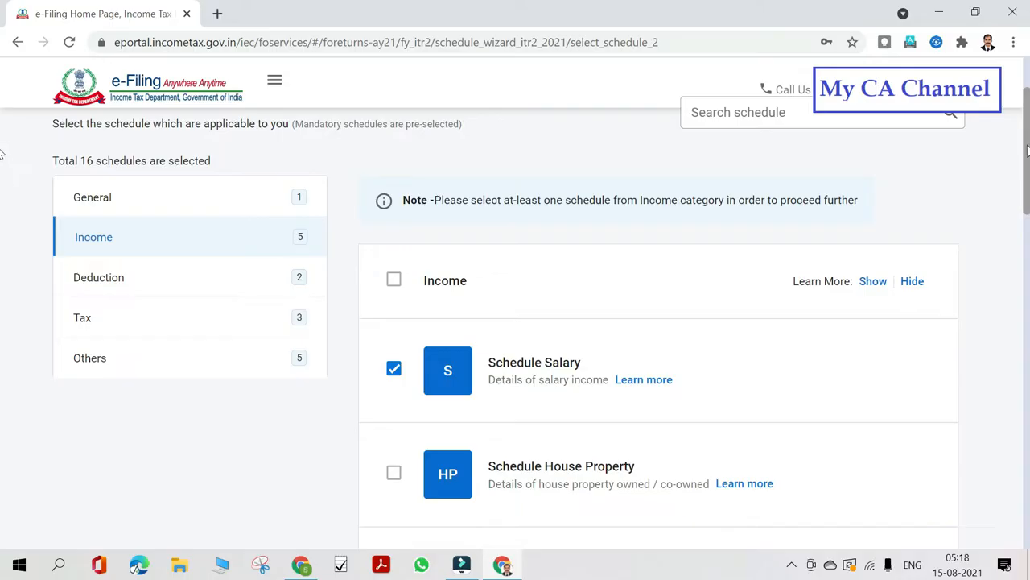
scroll(2, 161, "down", 2)
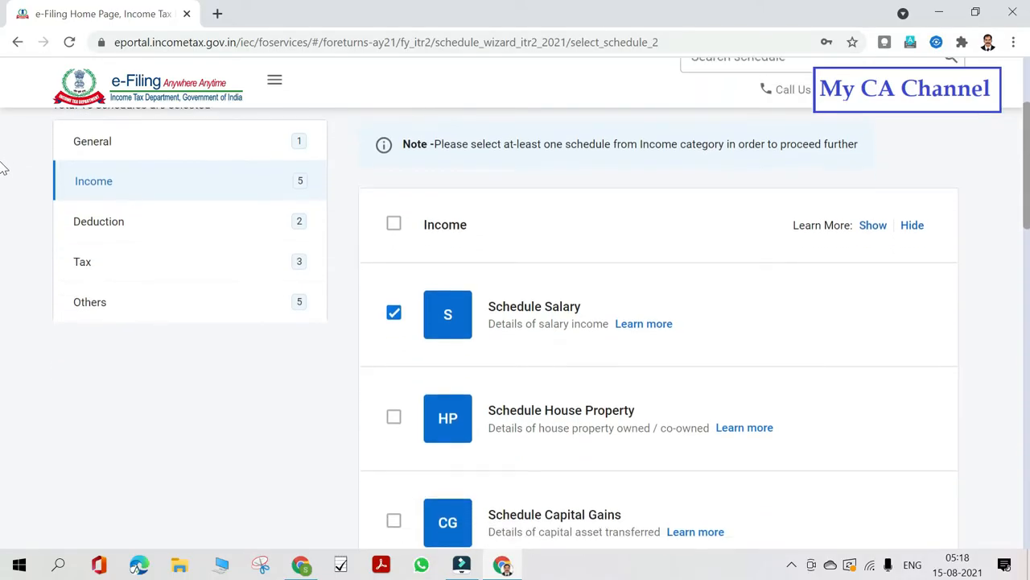
scroll(3, 179, "down", 2)
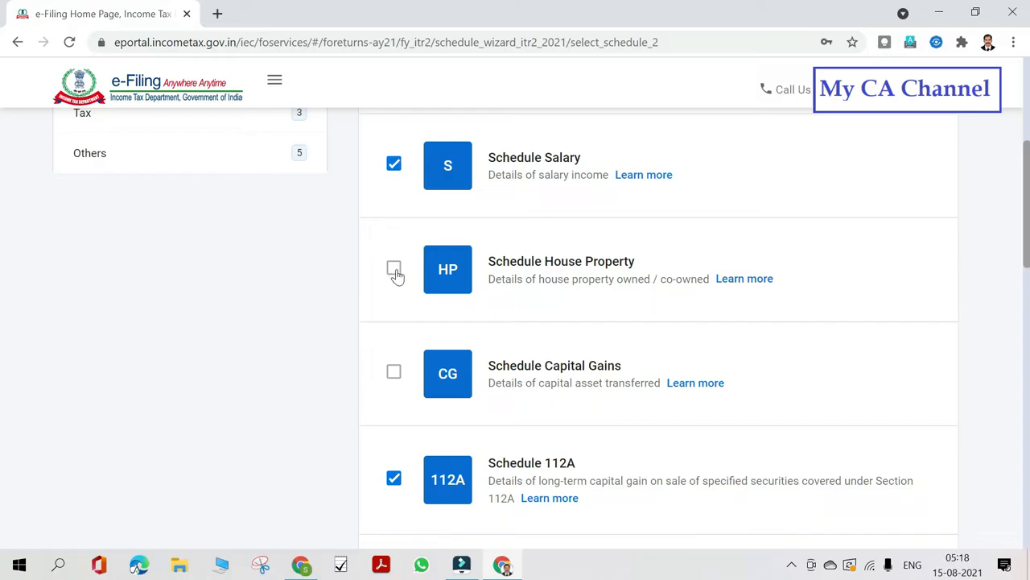
left_click(393, 270)
- Look through the remaining Income schedules and remove Schedule Special Income from the return
scroll(4, 223, "down", 2)
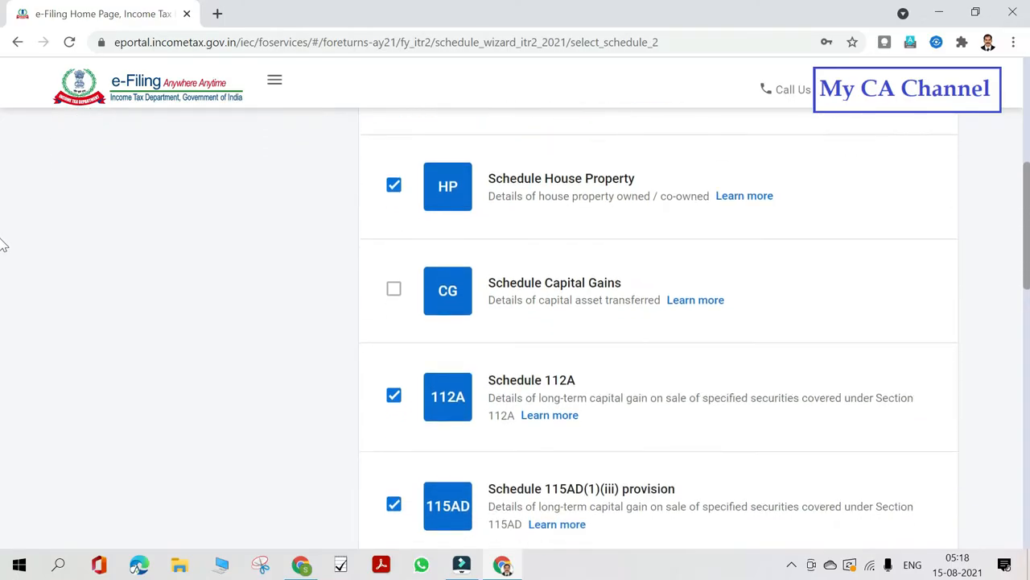
scroll(3, 249, "down", 1)
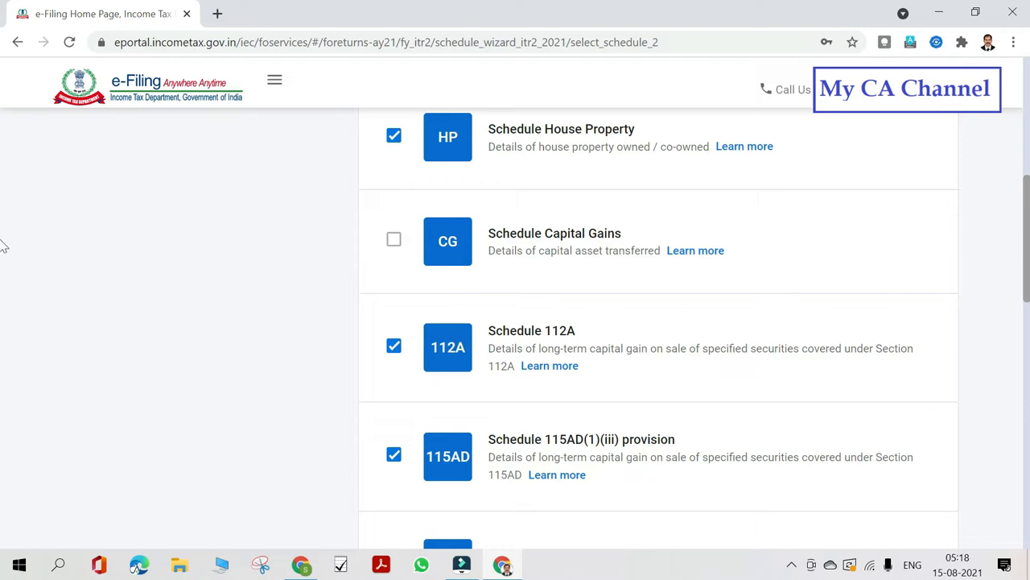
left_click_drag(1026, 240, 1024, 322)
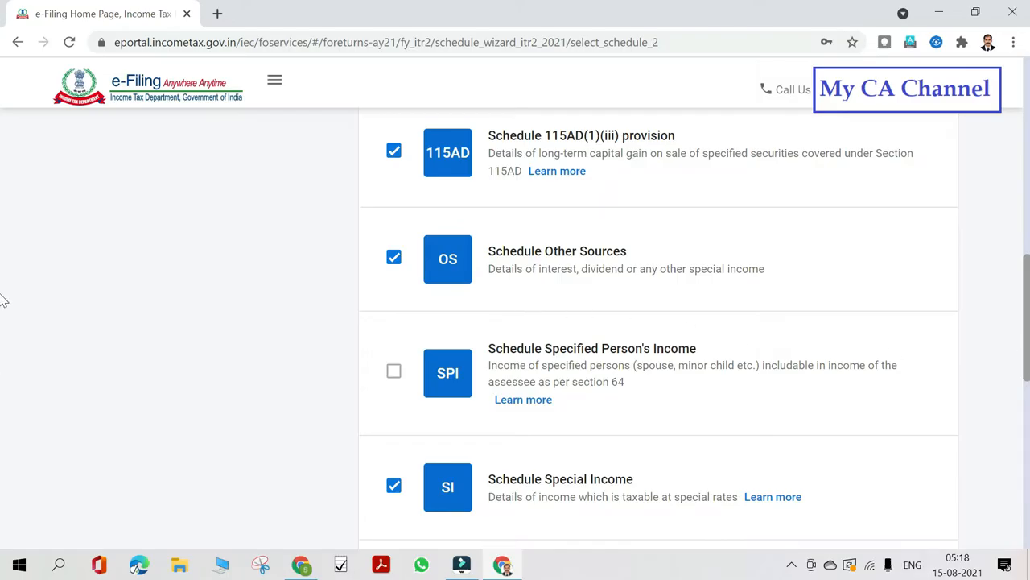
left_click_drag(1028, 298, 1022, 453)
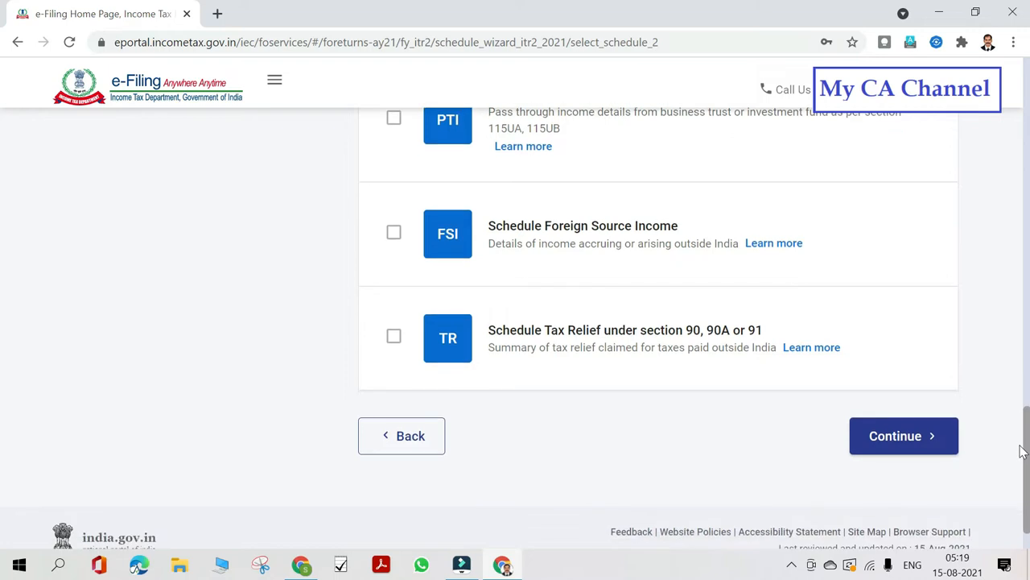
scroll(2, 361, "up", 6)
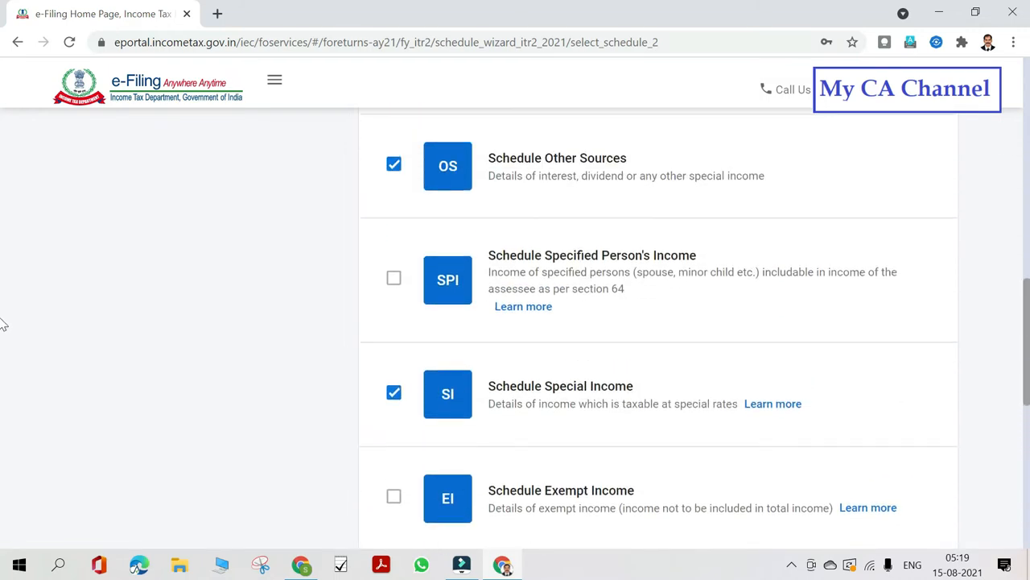
left_click(399, 392)
- Remove Schedule 112A and Schedule 115AD(1)(iii) provision from the selected Income schedules
scroll(2, 322, "up", 3)
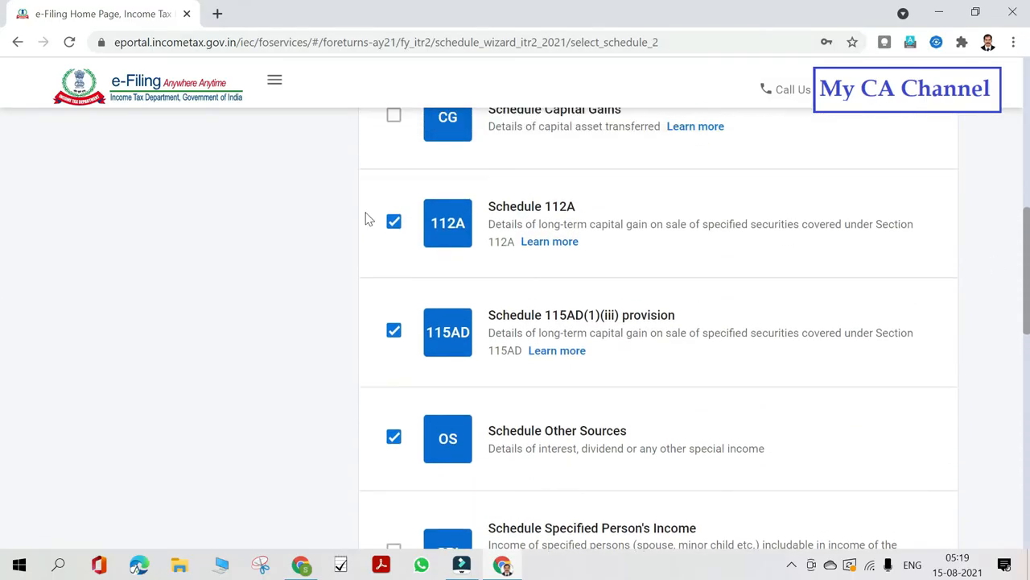
left_click(392, 225)
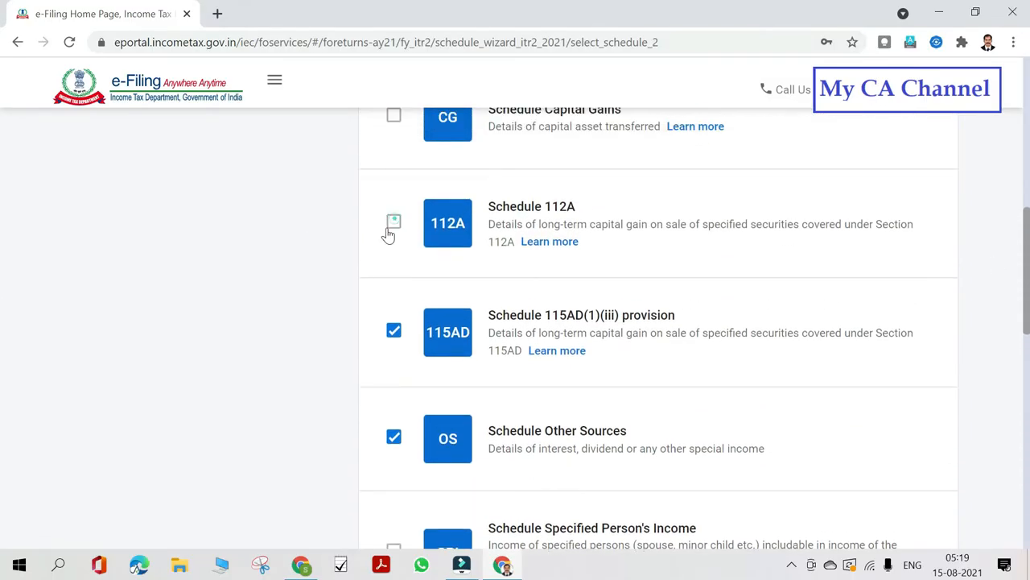
left_click(394, 335)
- Deselect Schedule Salary in the Income category
scroll(2, 298, "up", 3)
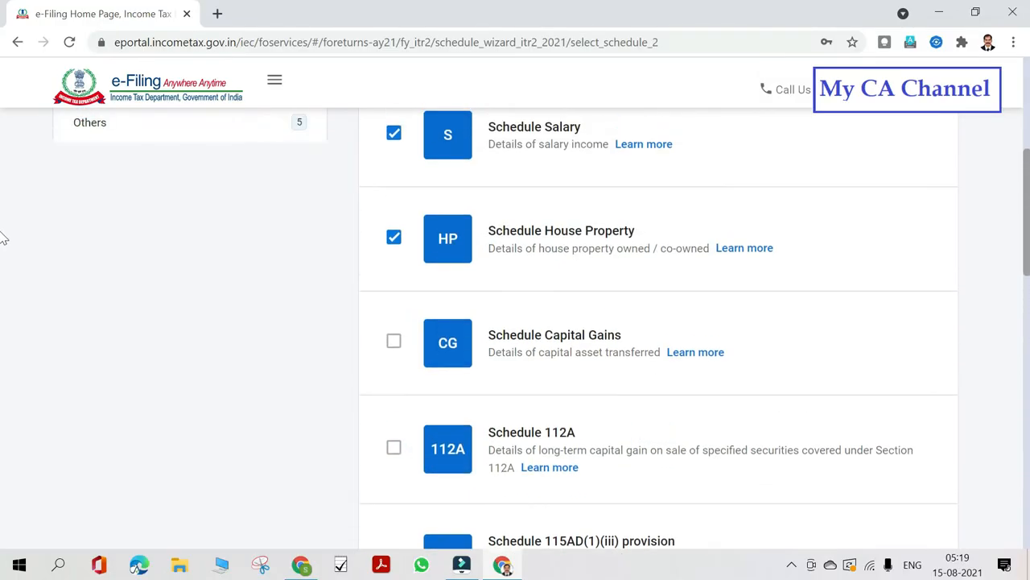
scroll(3, 233, "up", 1)
scroll(3, 217, "up", 1)
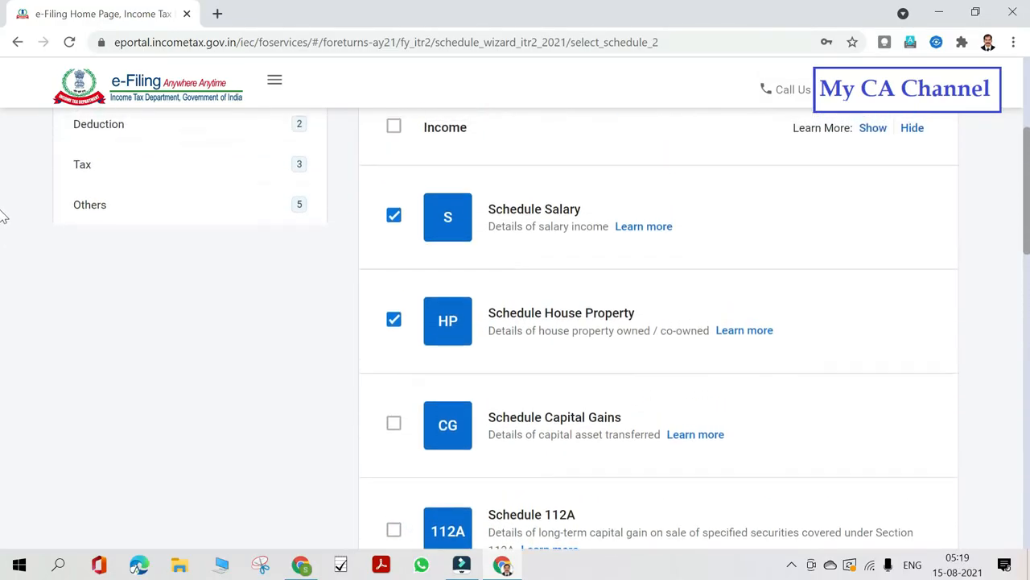
left_click(394, 215)
- Open the Deduction category, add Schedule Deduction under Section 80G and check the 80D and Chapter VI-A selections
scroll(3, 225, "up", 2)
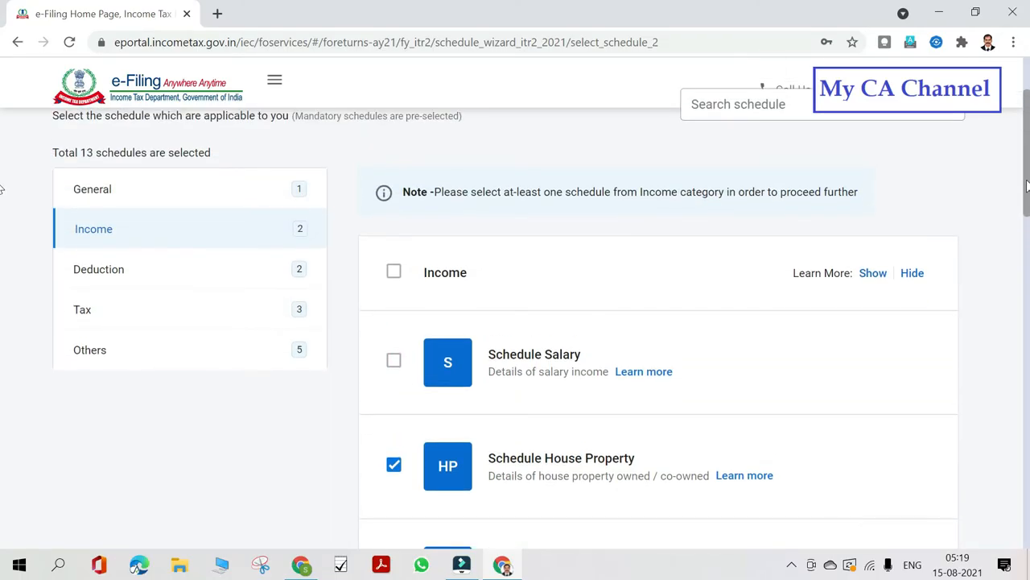
left_click(125, 288)
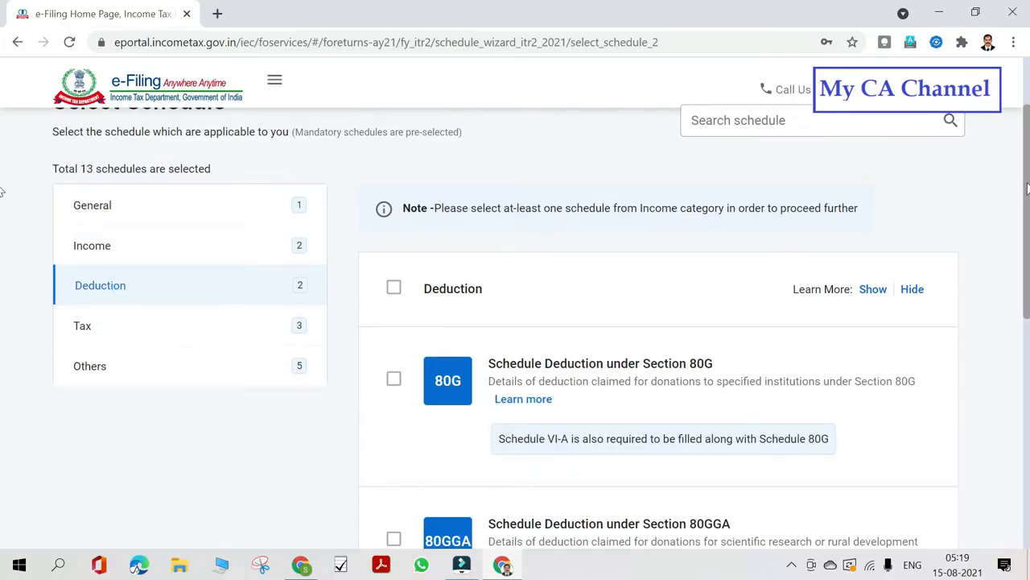
left_click_drag(1026, 187, 1026, 262)
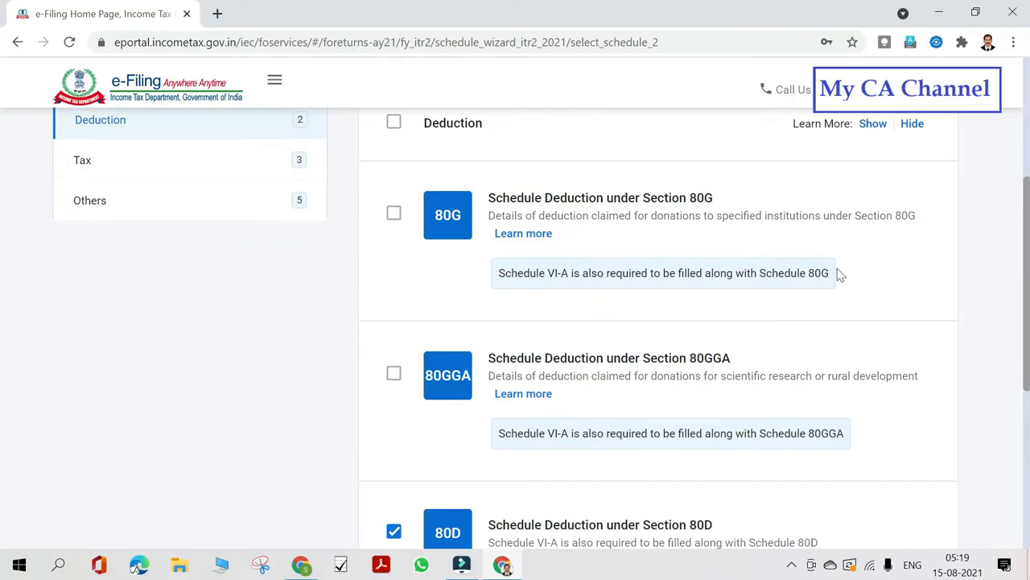
left_click(394, 215)
left_click_drag(1028, 268, 1028, 382)
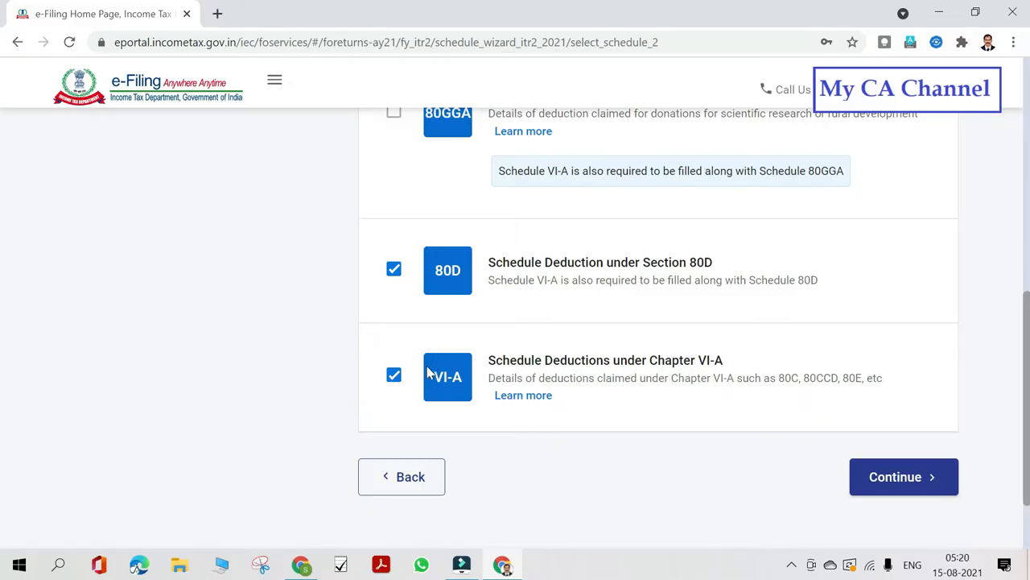
- Review which schedules are selected in the Tax category, including tax payments, TDS and TCS
scroll(3, 362, "up", 6)
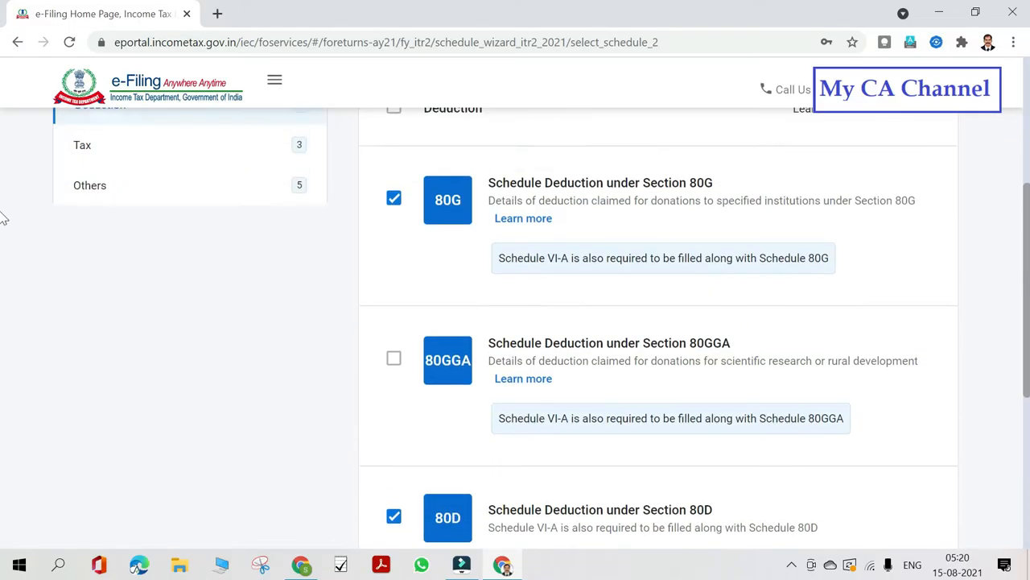
left_click(154, 306)
scroll(4, 219, "down", 1)
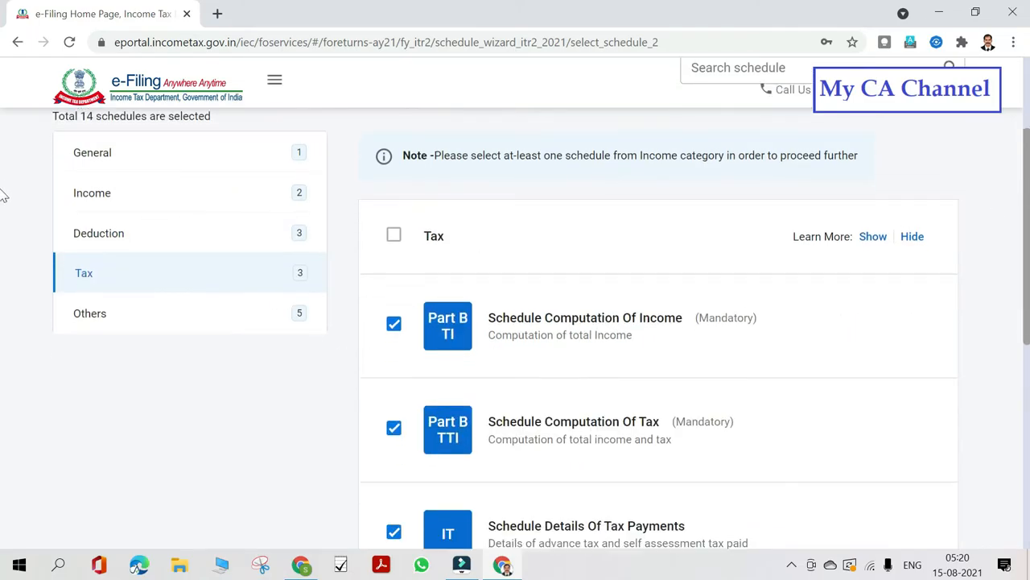
scroll(2, 241, "down", 3)
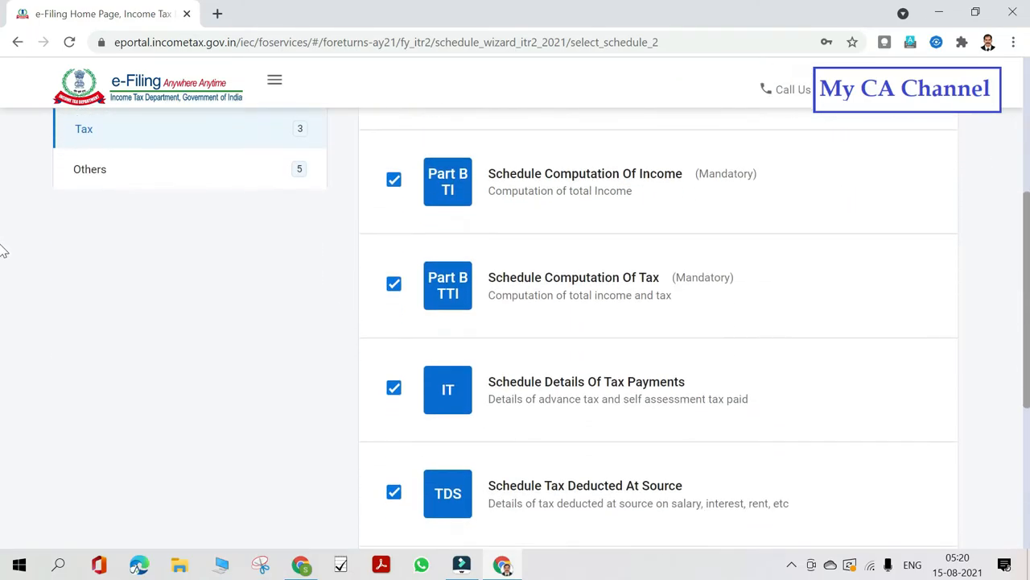
scroll(2, 322, "up", 3)
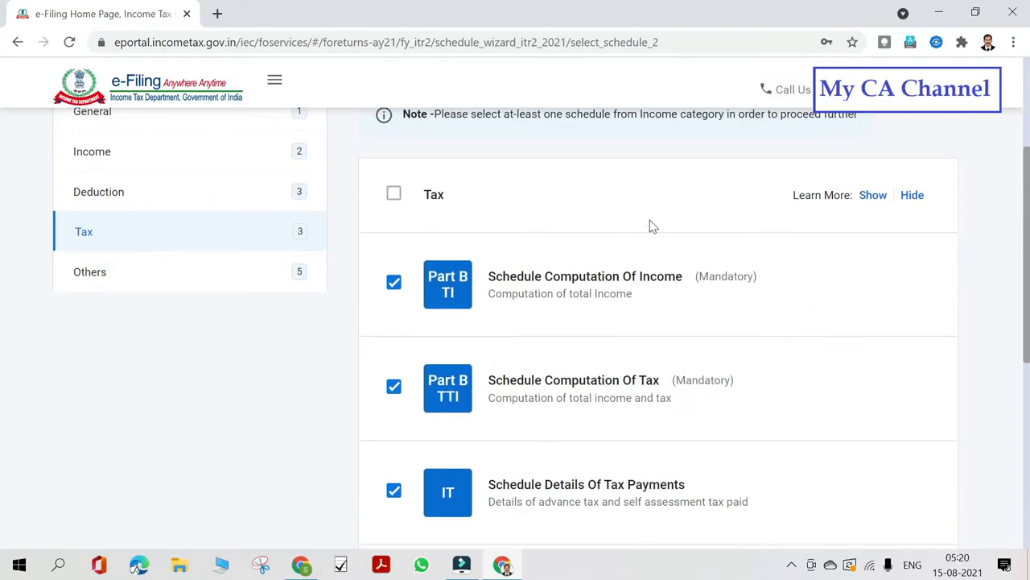
scroll(642, 227, "down", 5)
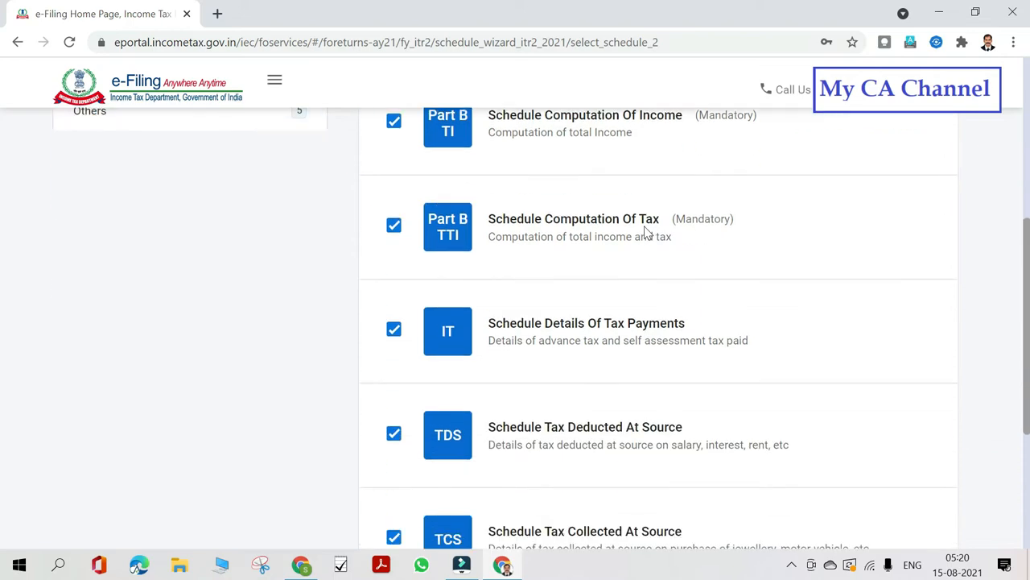
scroll(644, 233, "up", 5)
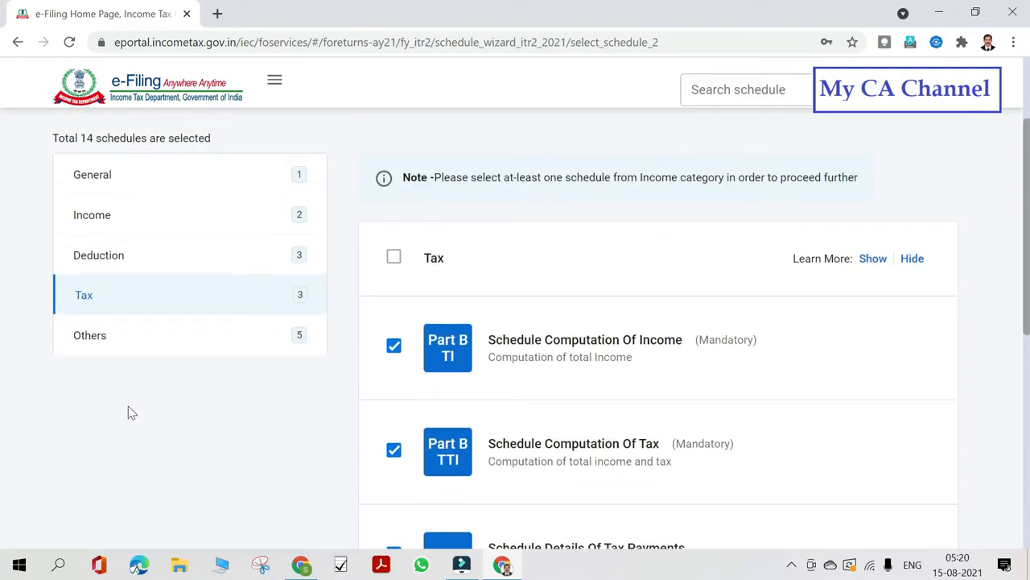
- Review the schedules in the Others category, then submit the schedule selection and accept the note
left_click(95, 338)
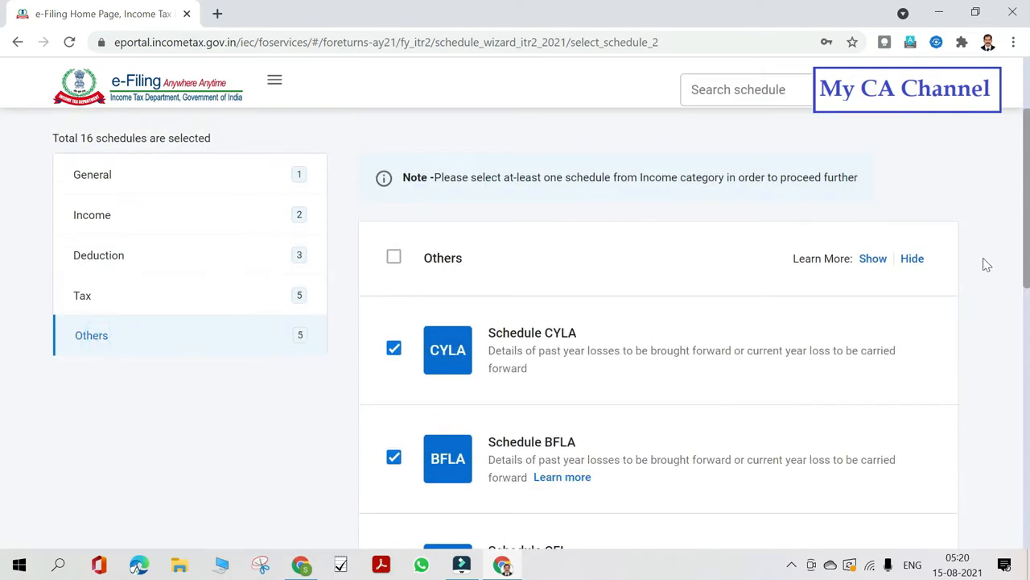
scroll(3, 225, "down", 4)
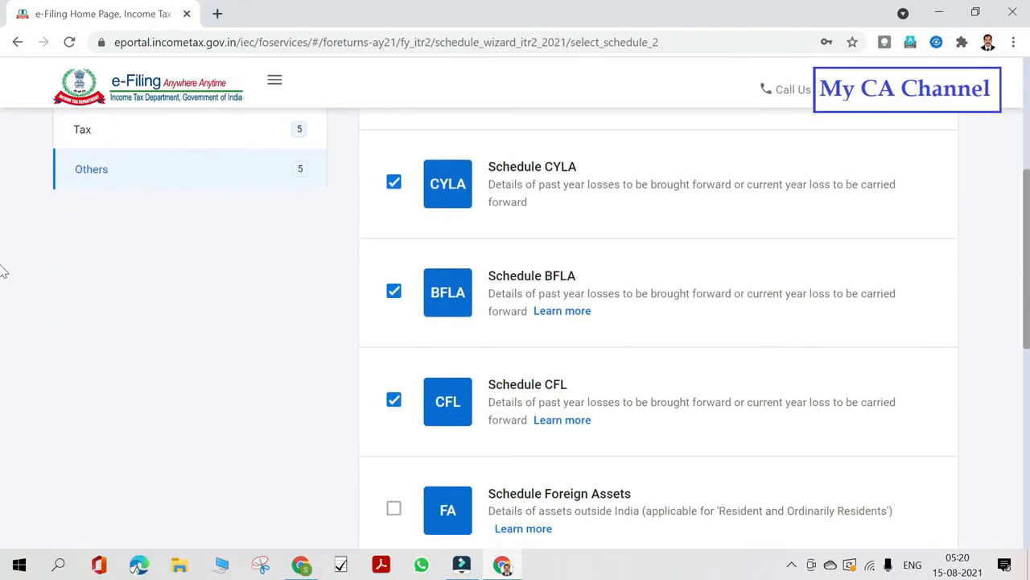
scroll(3, 328, "down", 4)
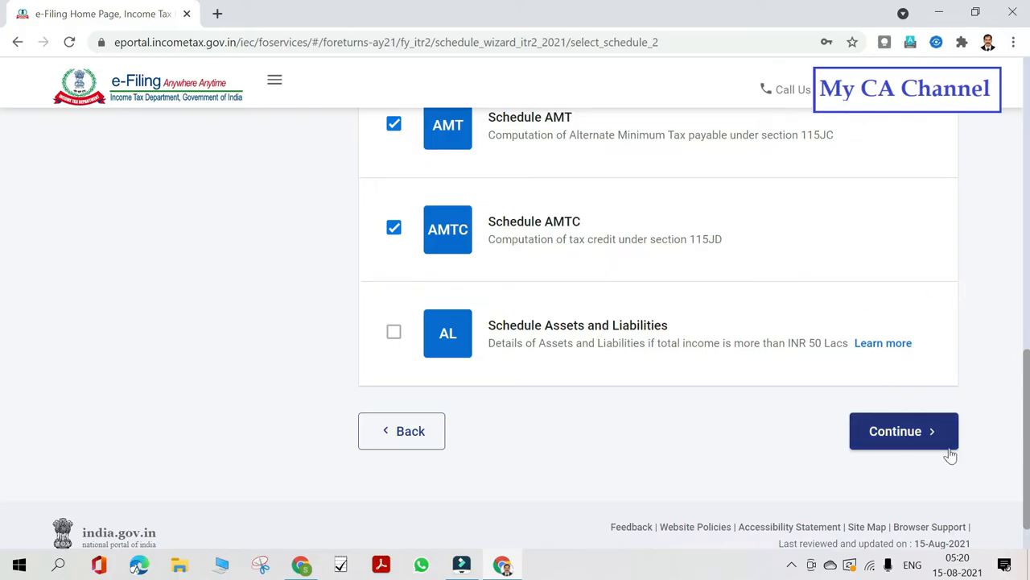
left_click(913, 435)
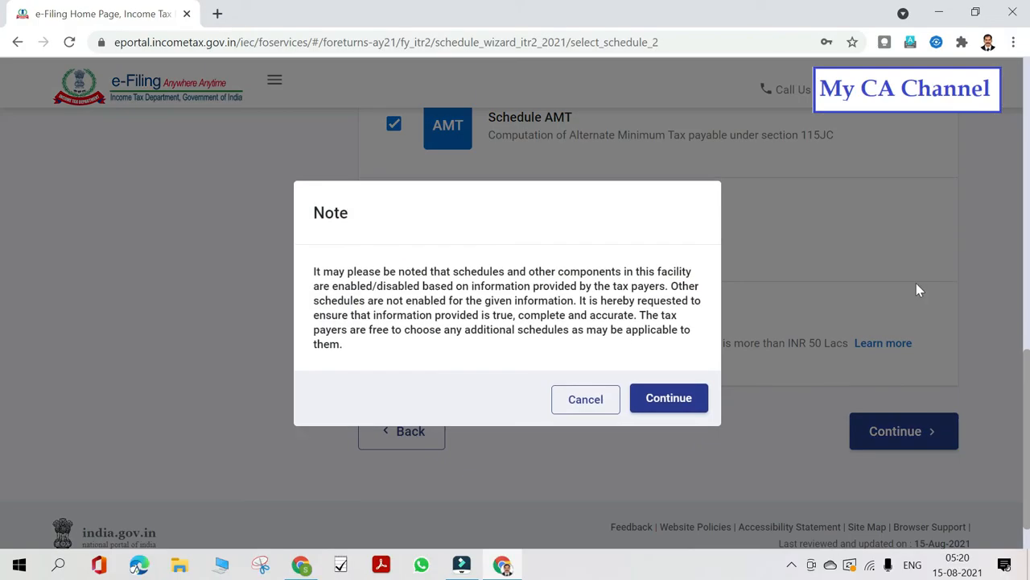
left_click(681, 400)
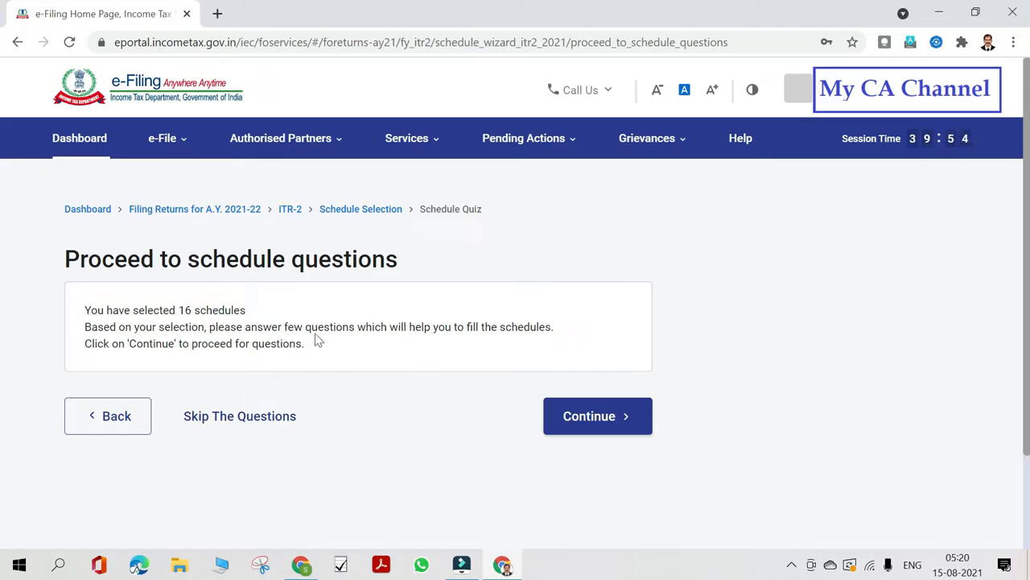
- Proceed to the schedule questions, answer No to the new tax regime u/s 115BAC and continue
left_click(597, 422)
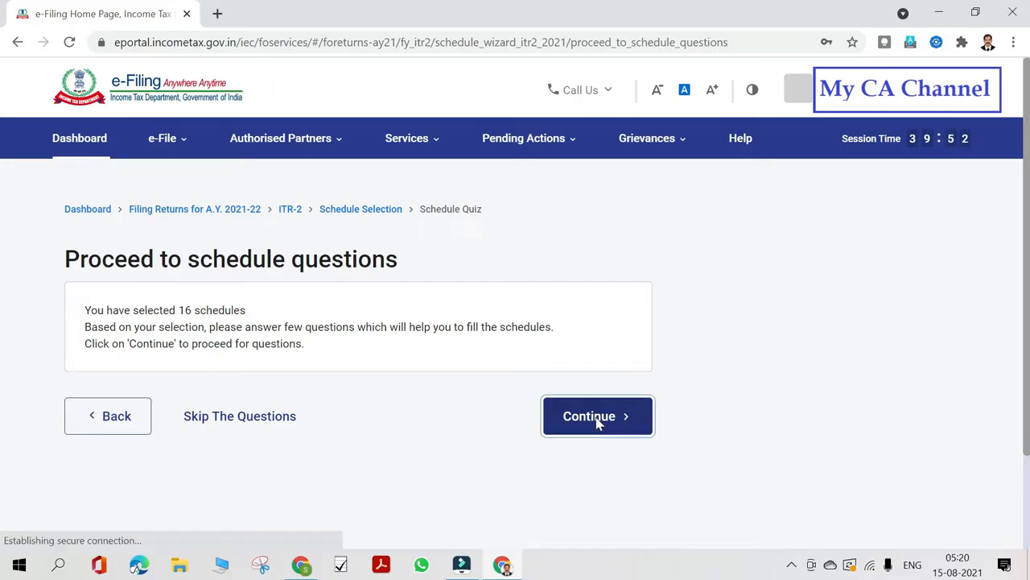
scroll(540, 193, "down", 2)
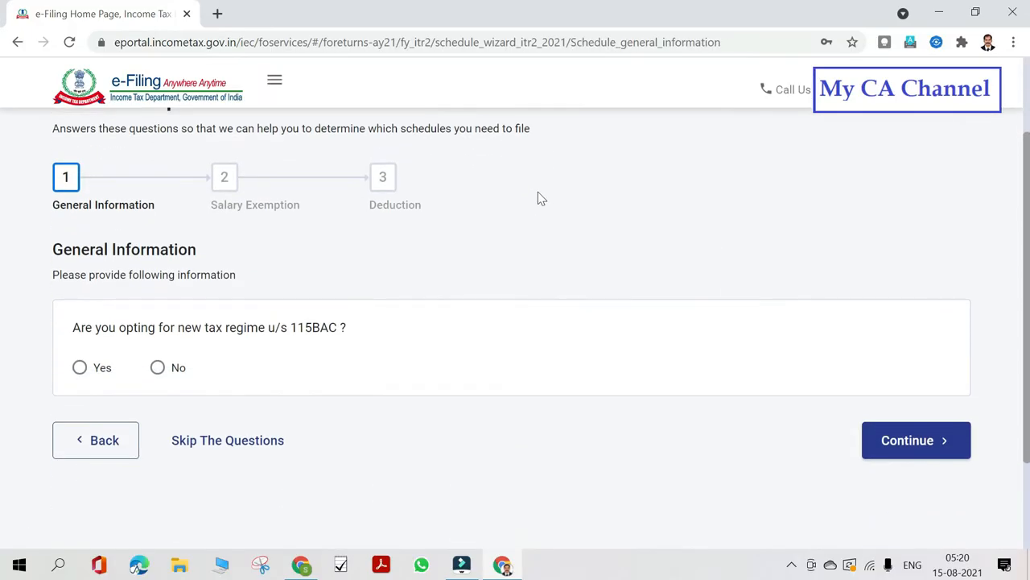
scroll(541, 199, "down", 1)
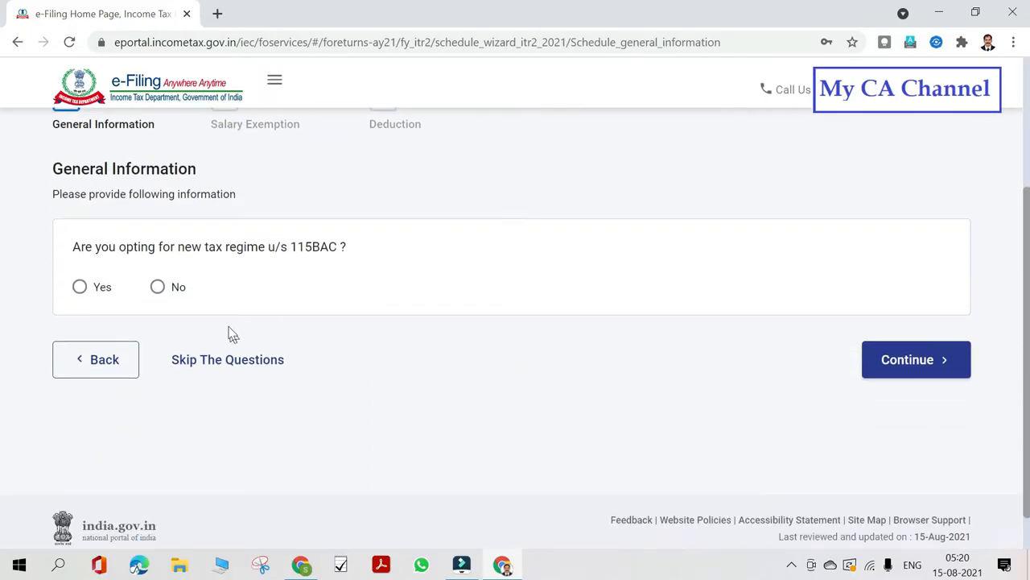
left_click(157, 290)
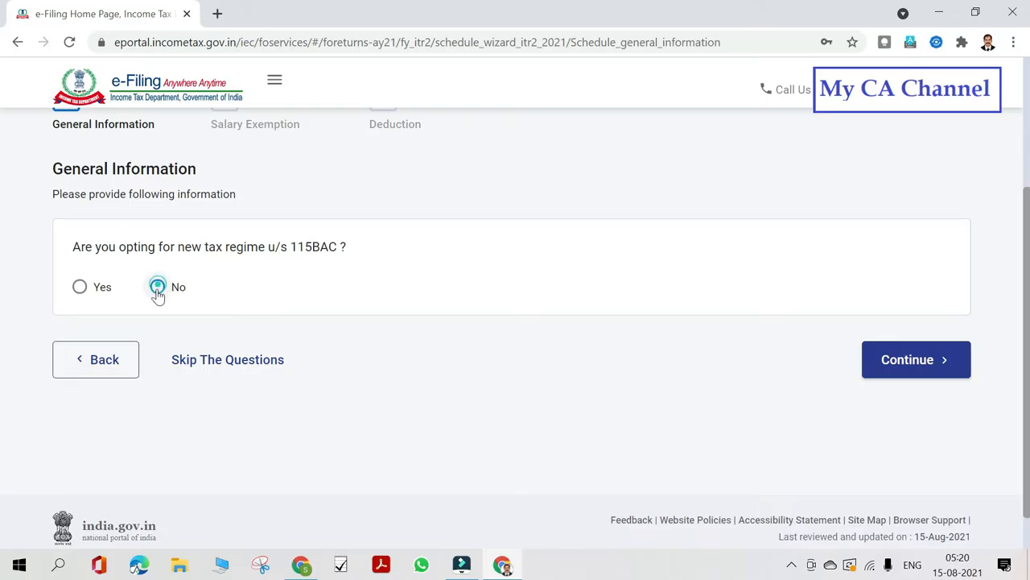
left_click(913, 363)
- Answer No to the Leave Travel Allowance exemption and skip the remaining schedule questions
scroll(462, 211, "down", 5)
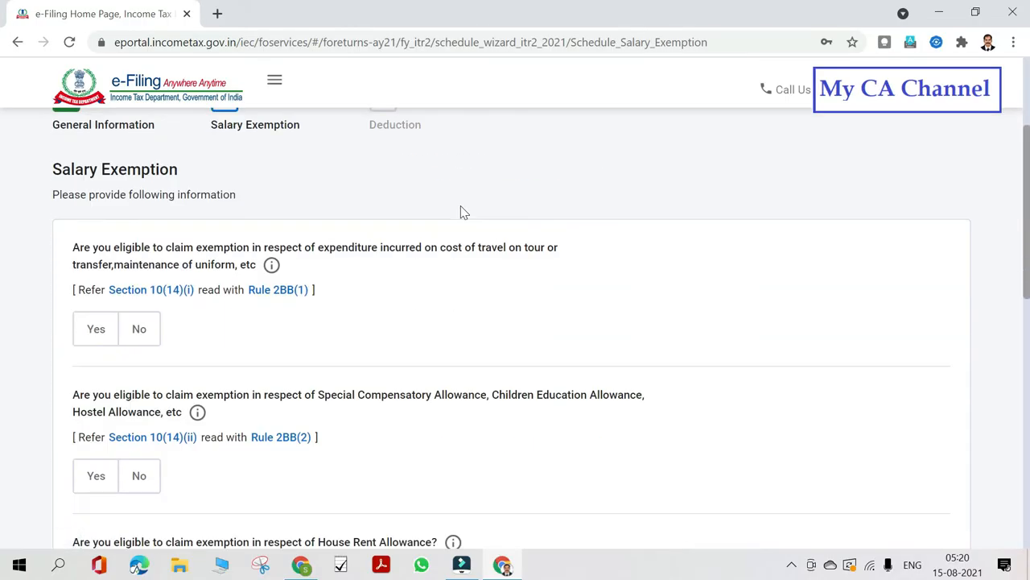
scroll(460, 201, "down", 3)
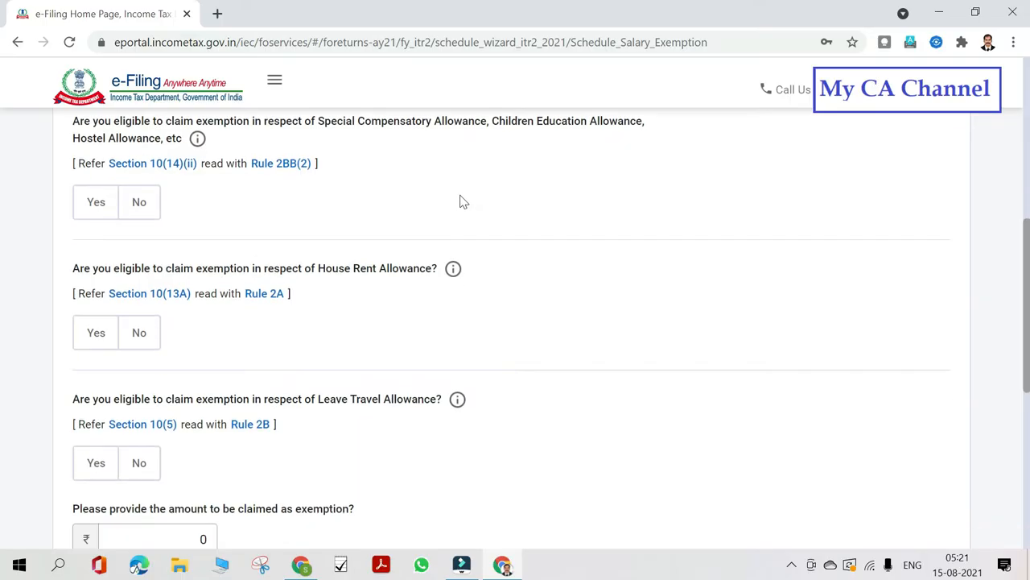
left_click(137, 253)
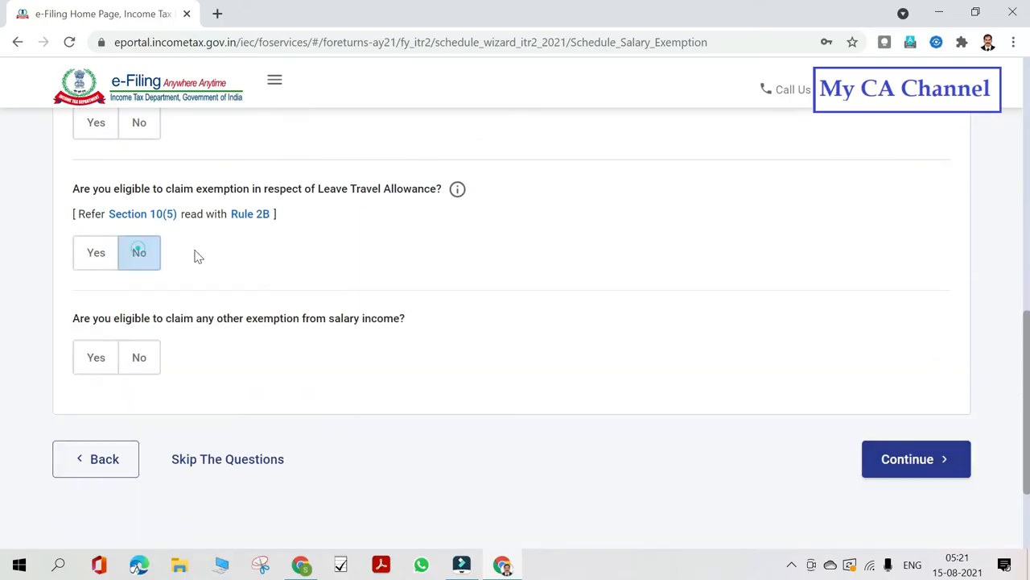
scroll(386, 210, "down", 1)
left_click(250, 385)
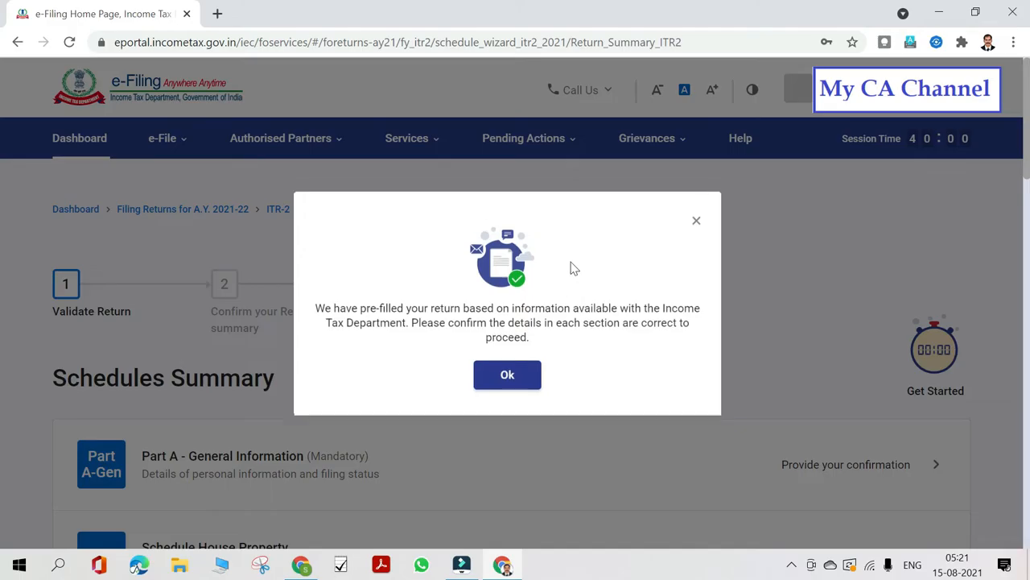
- Acknowledge the pre-filled return notice and look through the Schedules Summary
left_click(506, 376)
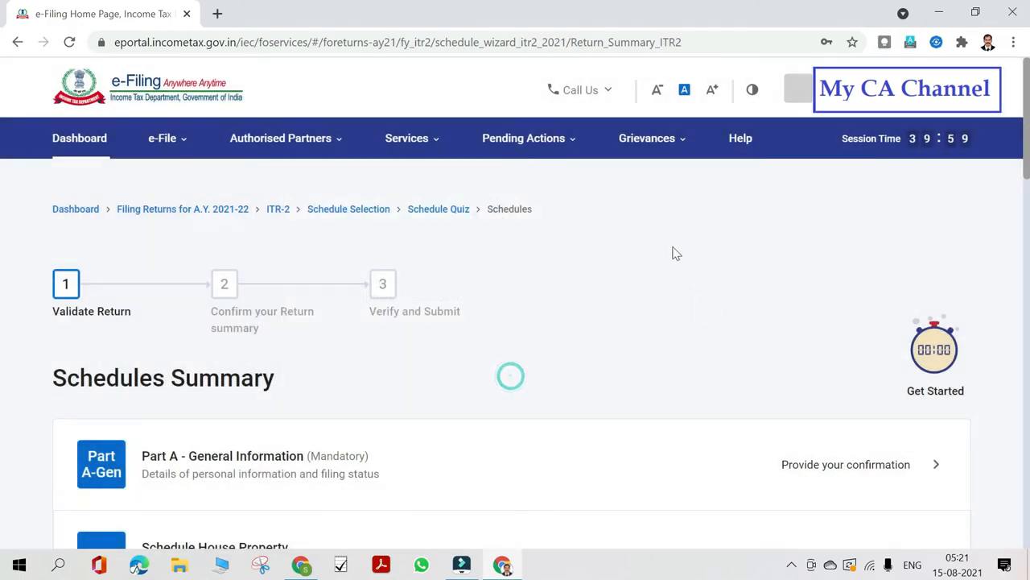
scroll(642, 228, "down", 2)
scroll(641, 232, "down", 1)
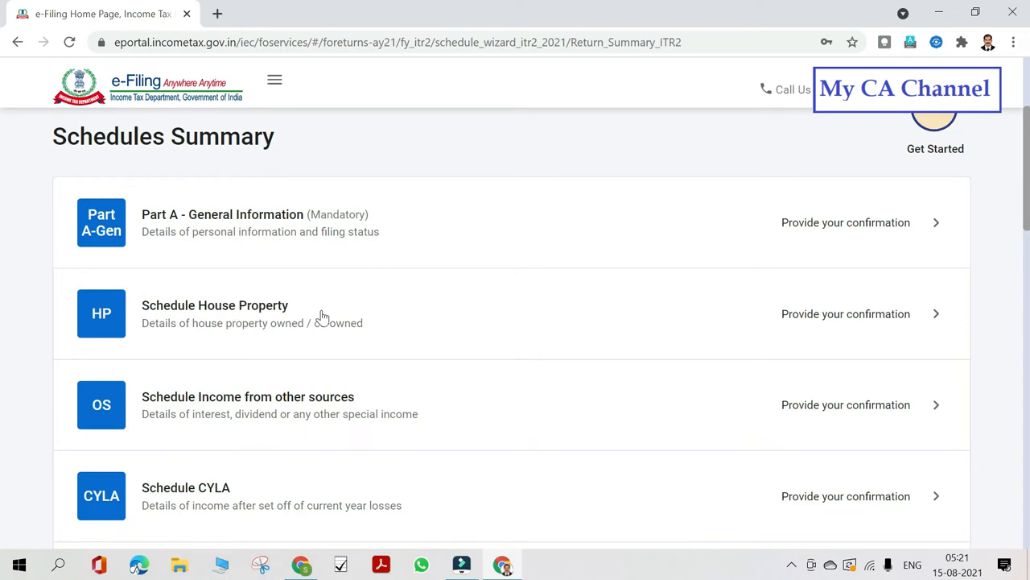
scroll(351, 294, "down", 1)
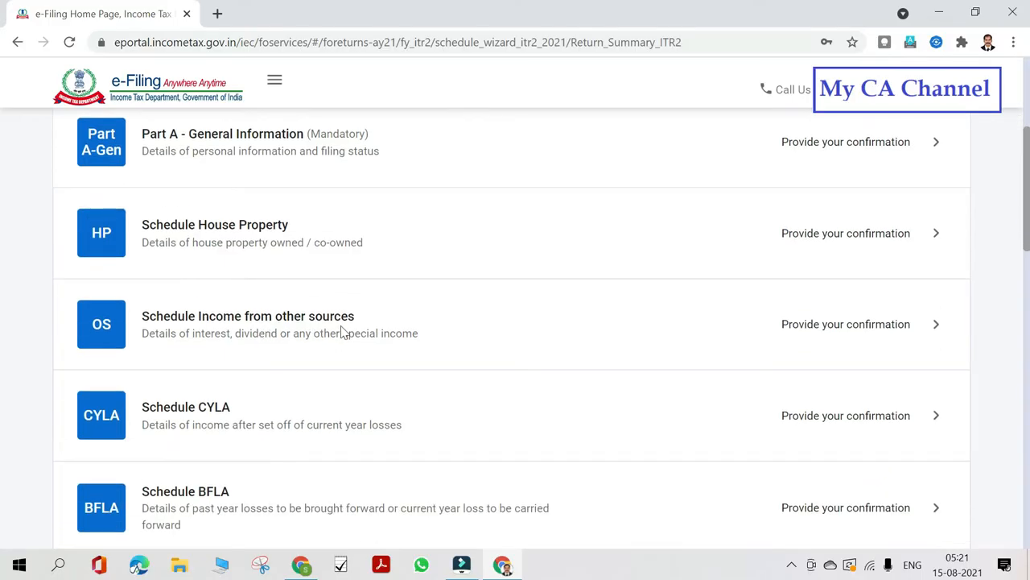
- Open Schedule Income from other sources and look through its income and deduction sections
left_click(274, 322)
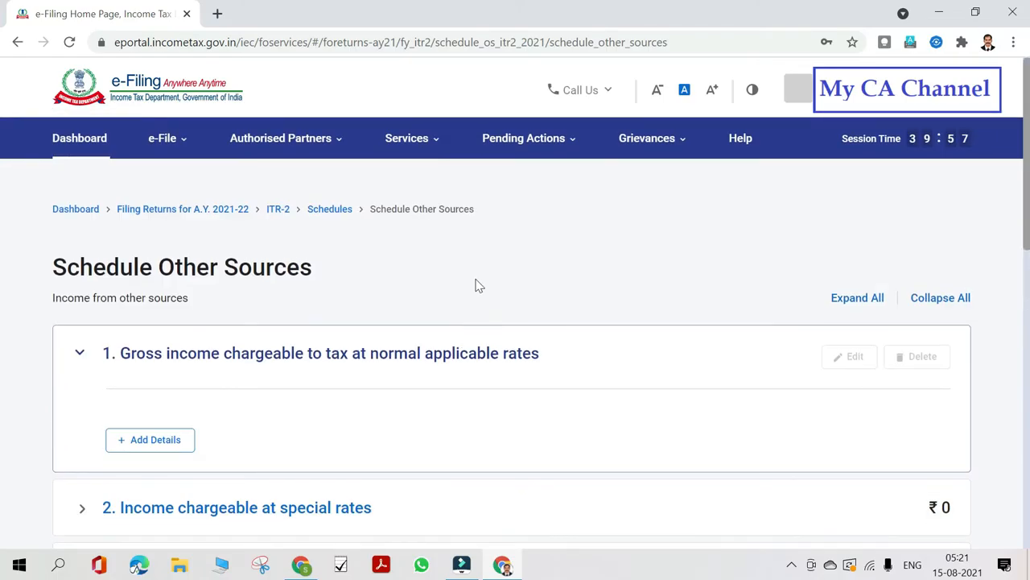
scroll(479, 286, "down", 2)
scroll(479, 286, "down", 1)
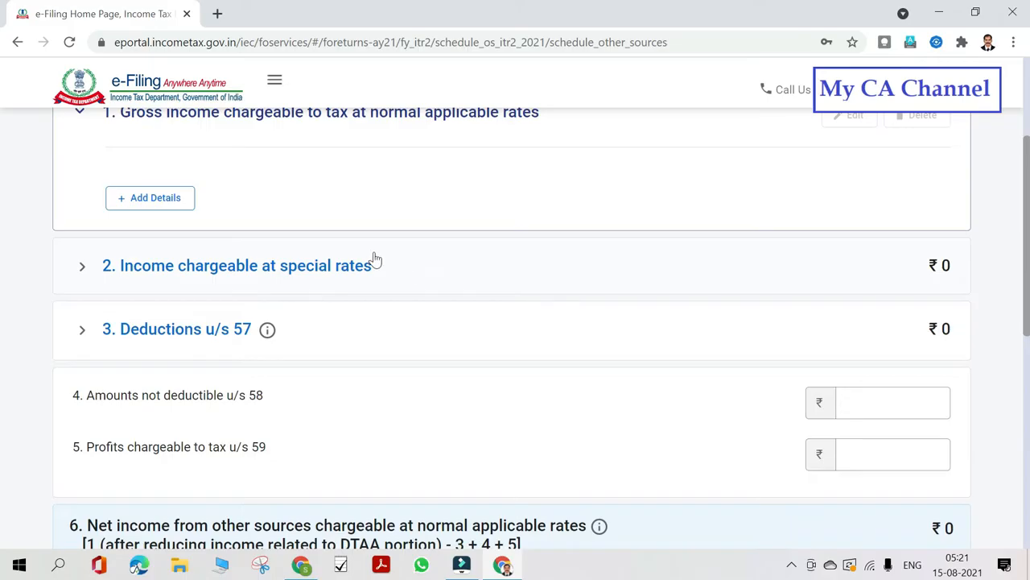
scroll(375, 258, "down", 1)
scroll(375, 258, "up", 2)
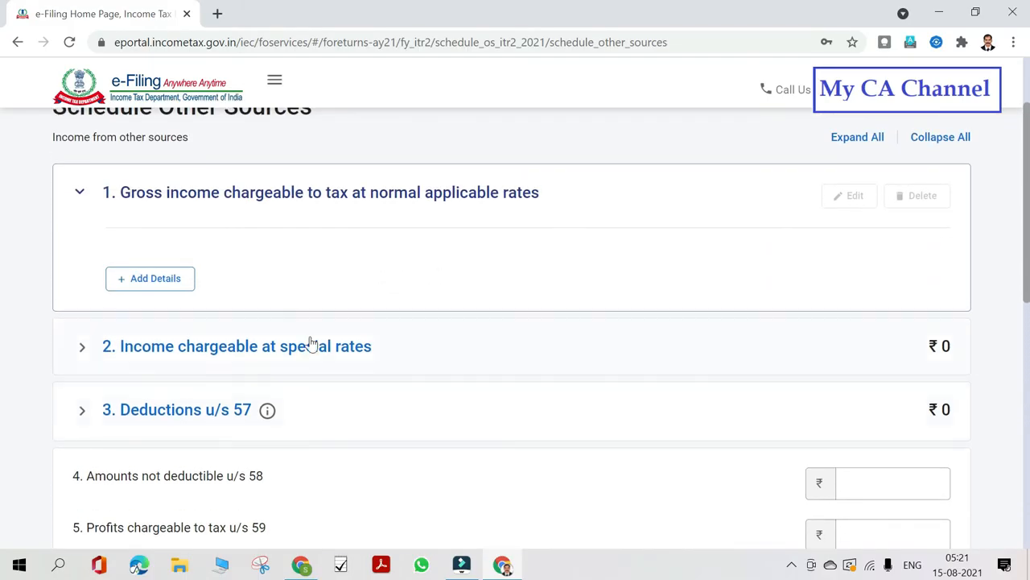
left_click(292, 193)
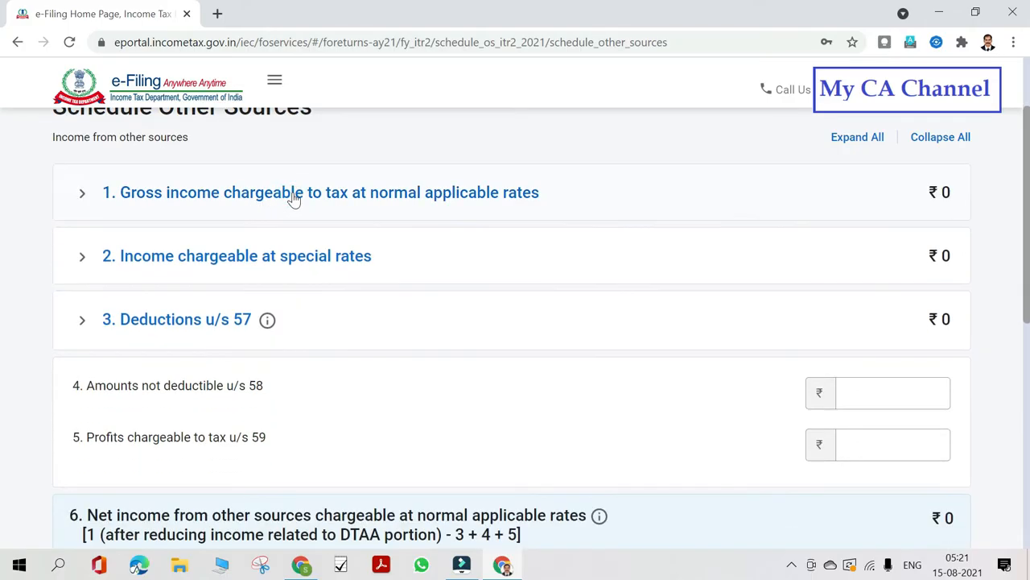
left_click(294, 195)
scroll(565, 264, "up", 1)
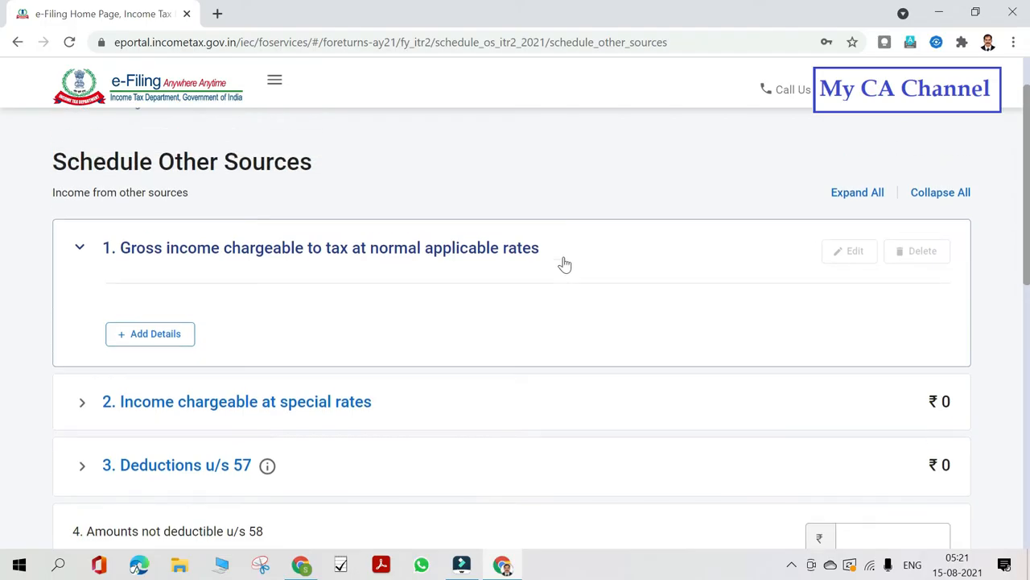
- Start adding gross income chargeable at normal applicable rates, with "b. Interest, Gross" as the nature of income
scroll(565, 264, "up", 2)
left_click(168, 441)
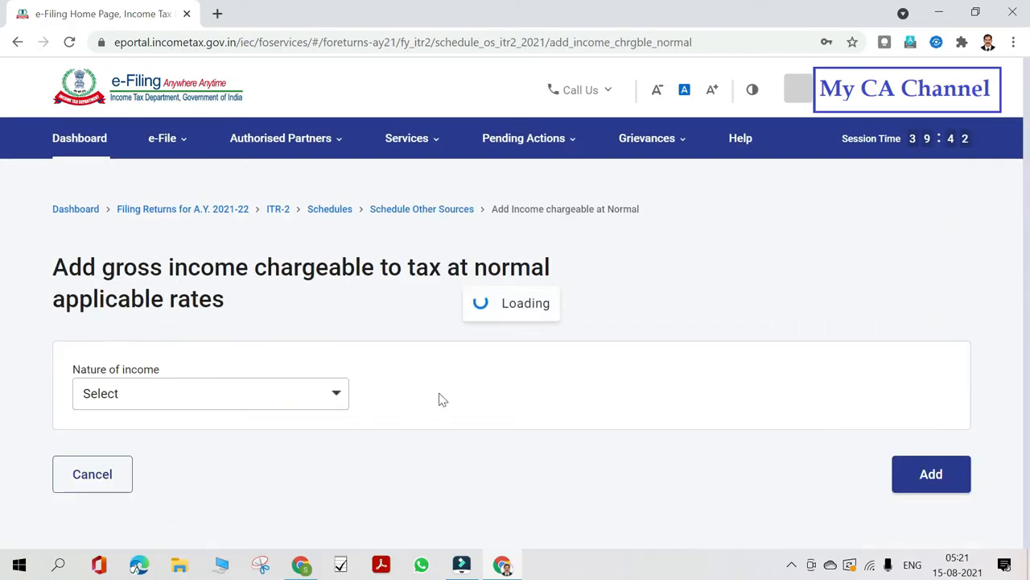
left_click(334, 396)
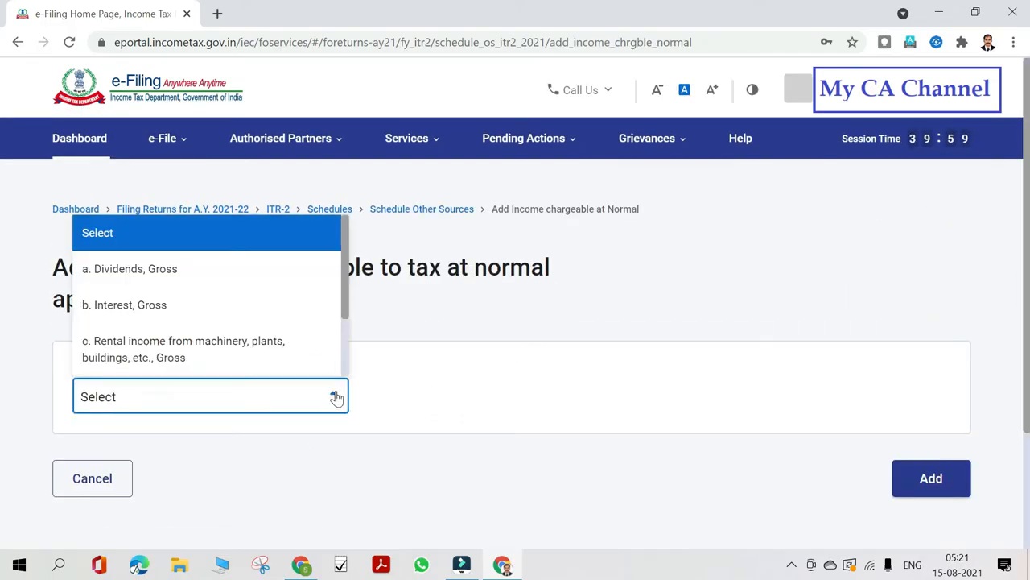
left_click(256, 314)
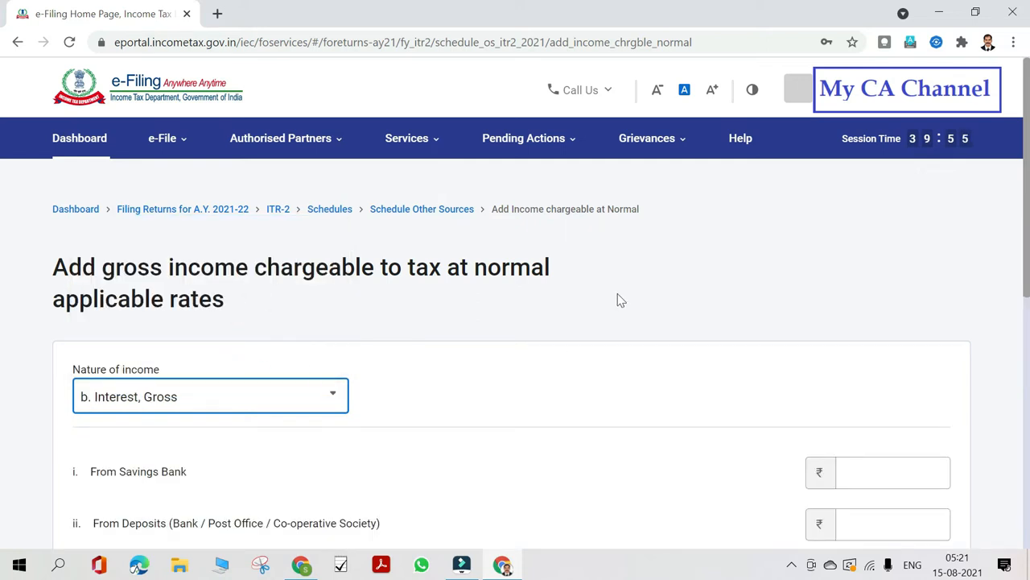
- Enter 5000 as the interest under Others and add the entry to the schedule
scroll(619, 300, "down", 2)
scroll(620, 300, "down", 1)
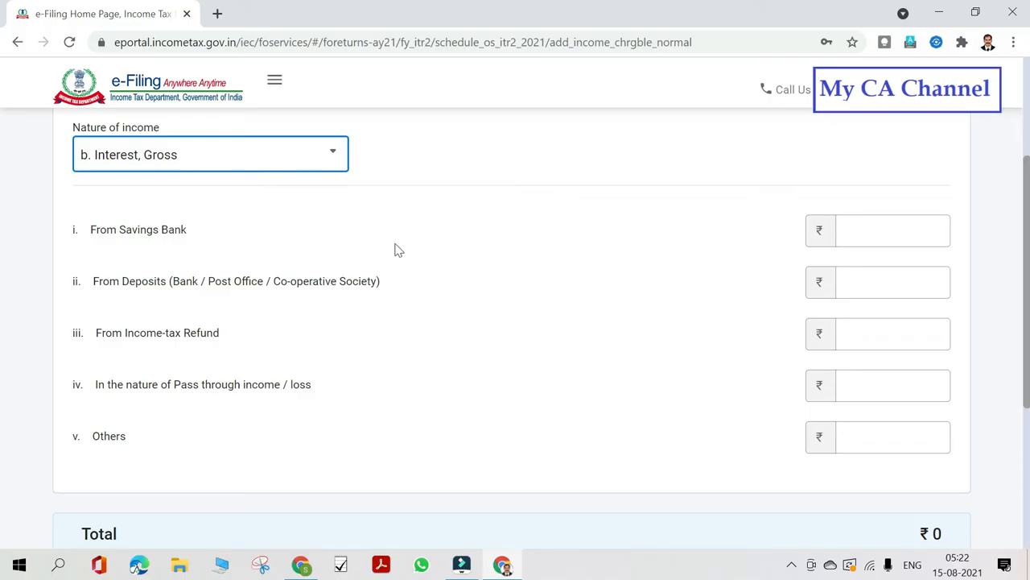
scroll(395, 250, "up", 1)
scroll(264, 224, "up", 1)
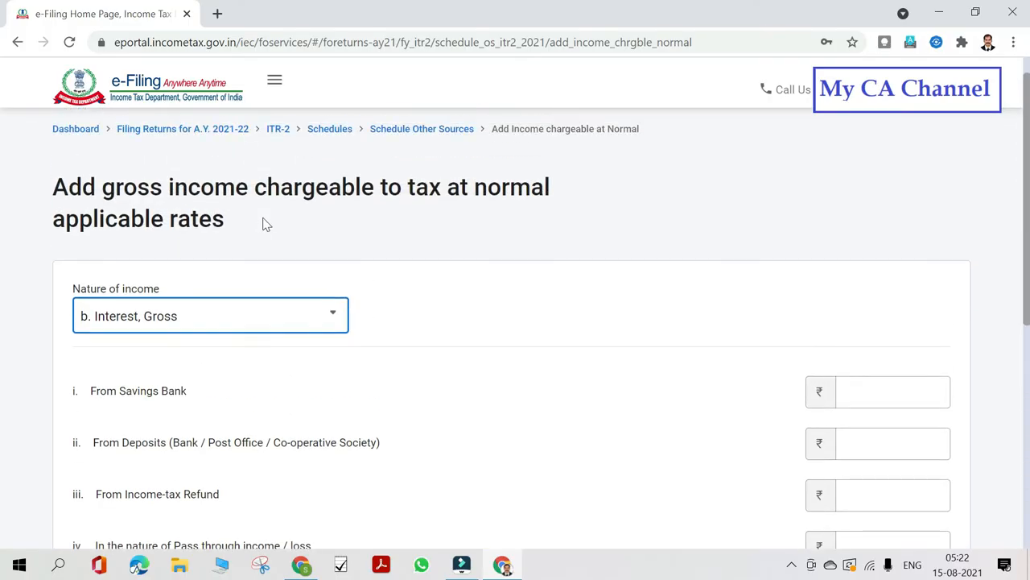
scroll(336, 238, "down", 3)
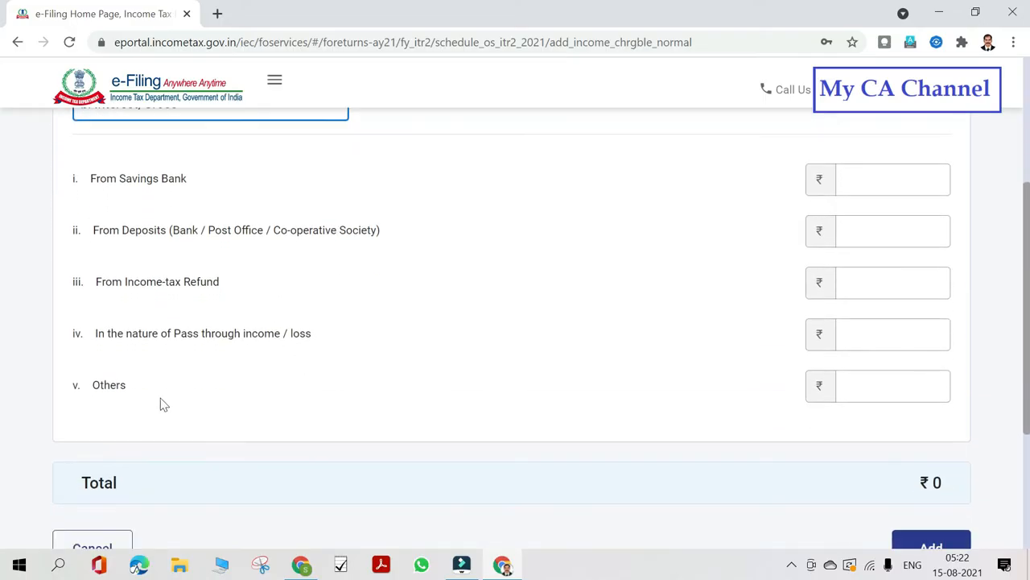
left_click(893, 385)
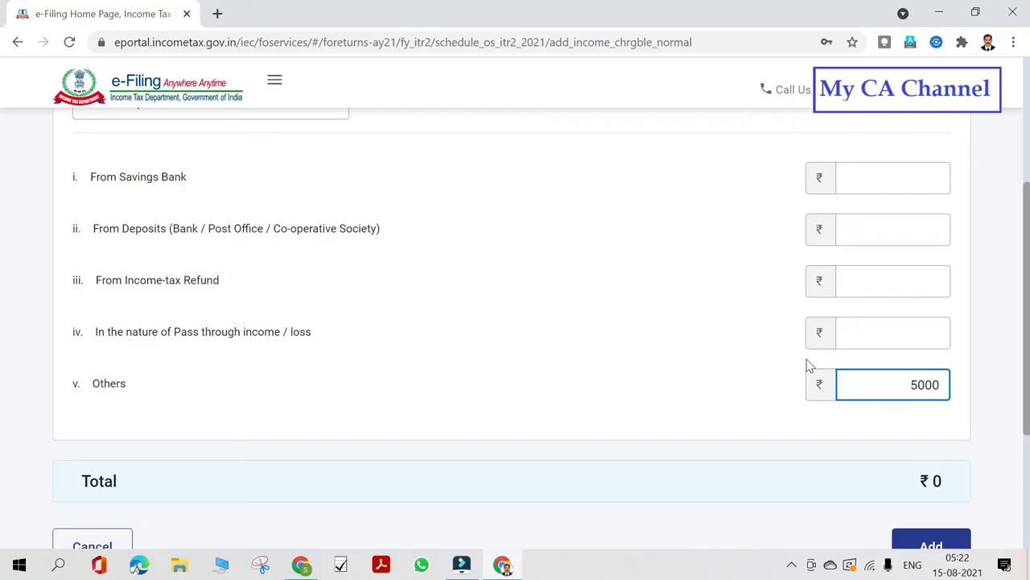
scroll(732, 406, "down", 2)
left_click(934, 386)
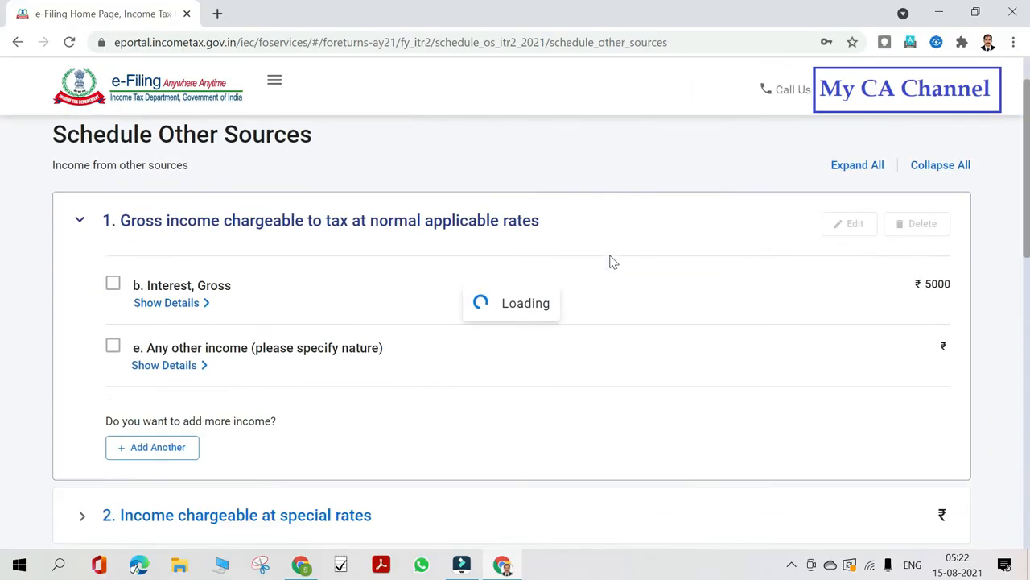
- Review the rest of Schedule Other Sources and confirm the schedule
scroll(612, 262, "down", 3)
scroll(610, 265, "down", 7)
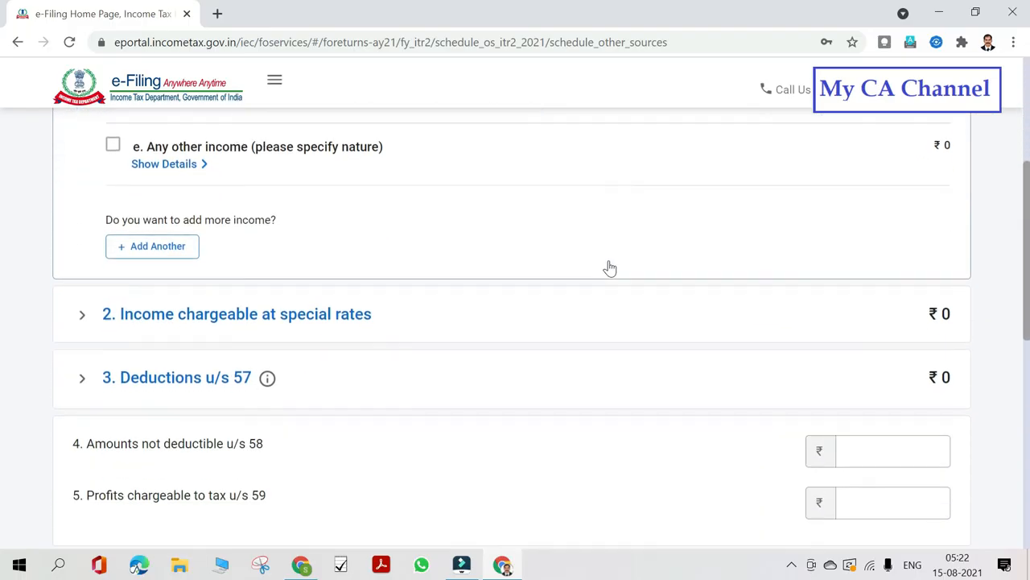
scroll(612, 268, "down", 1)
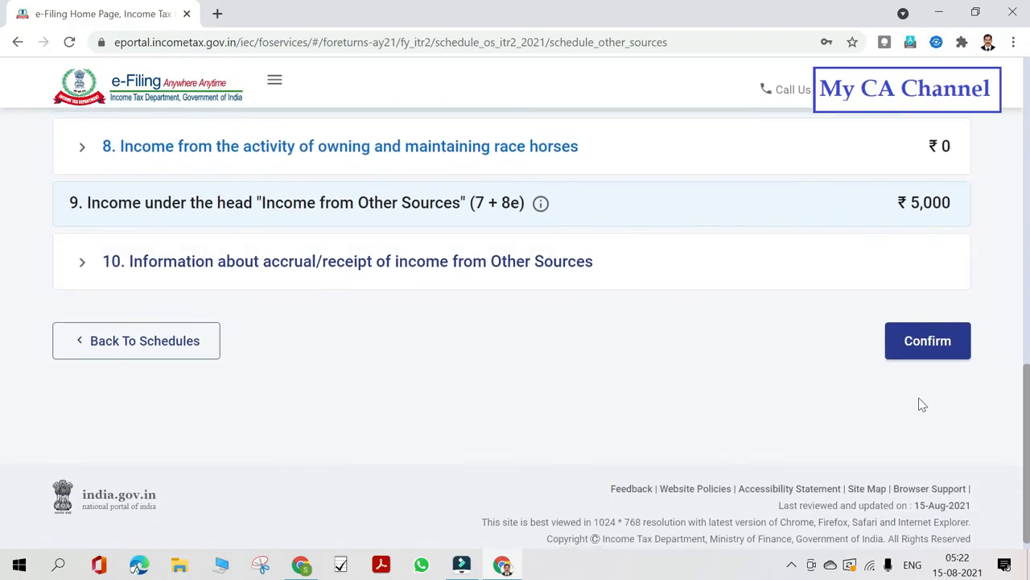
left_click(933, 350)
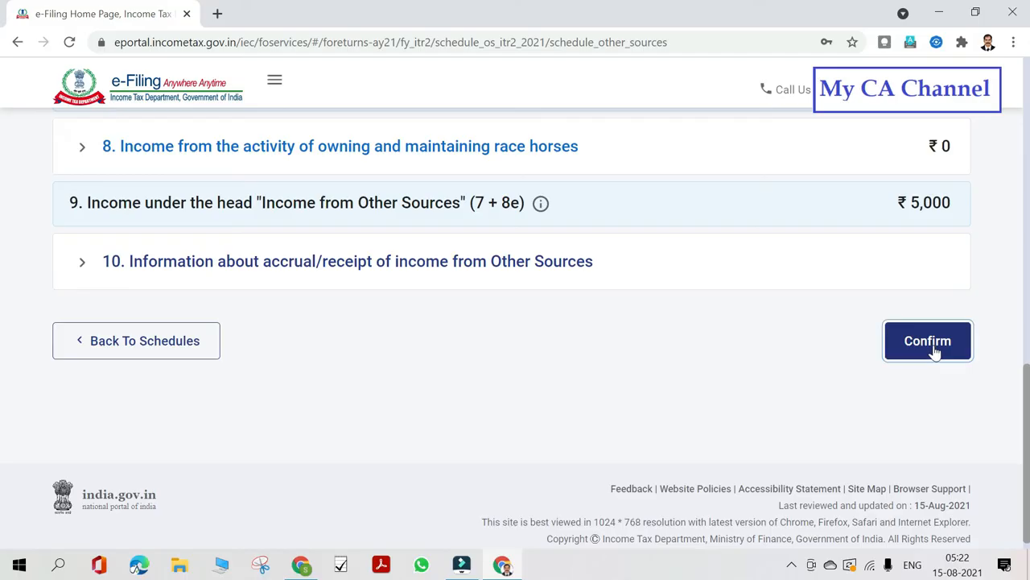
- Go through the remaining schedules in the return summary and open the Tax Paid schedule
scroll(293, 276, "down", 1)
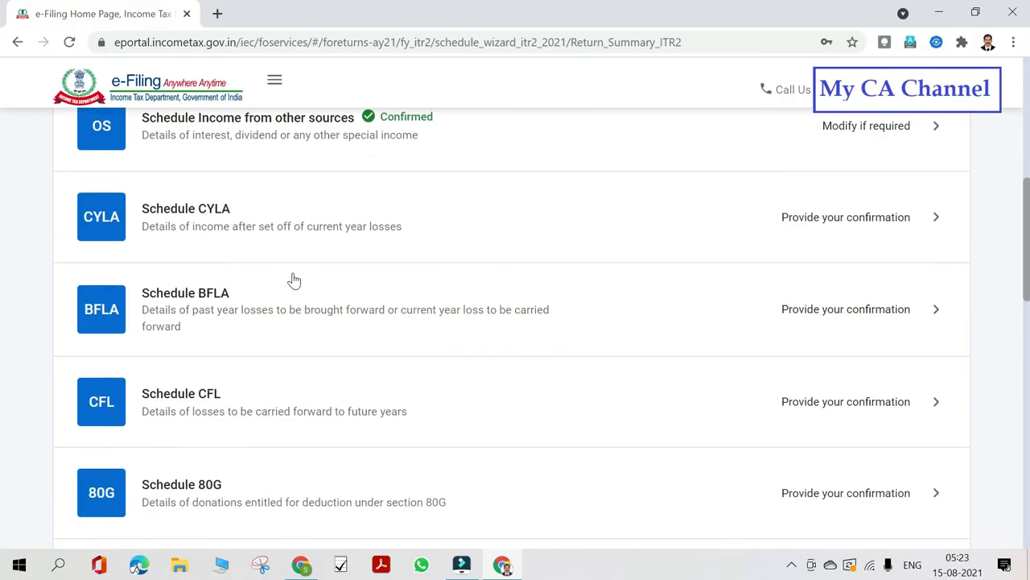
scroll(258, 277, "down", 3)
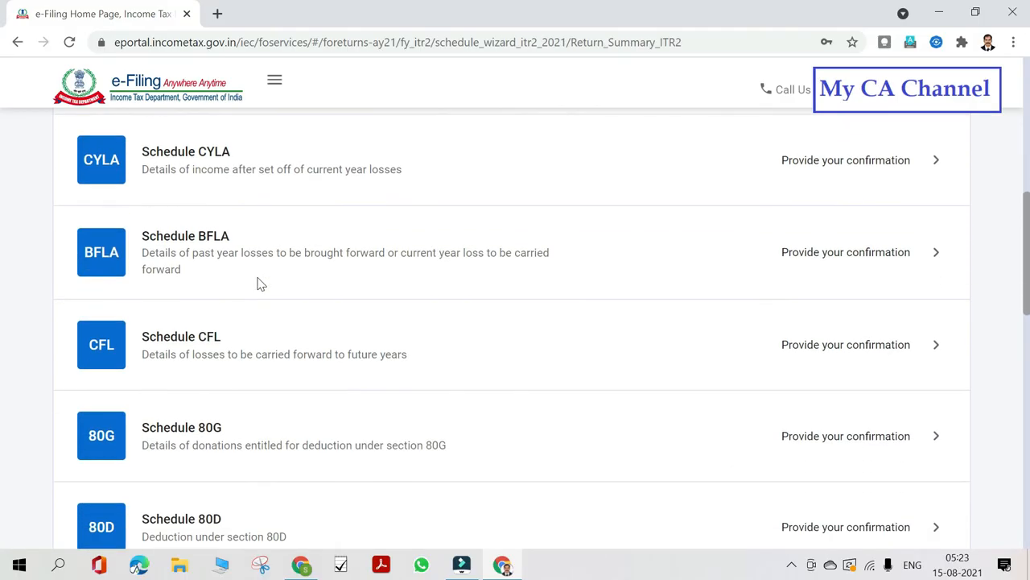
scroll(266, 280, "down", 2)
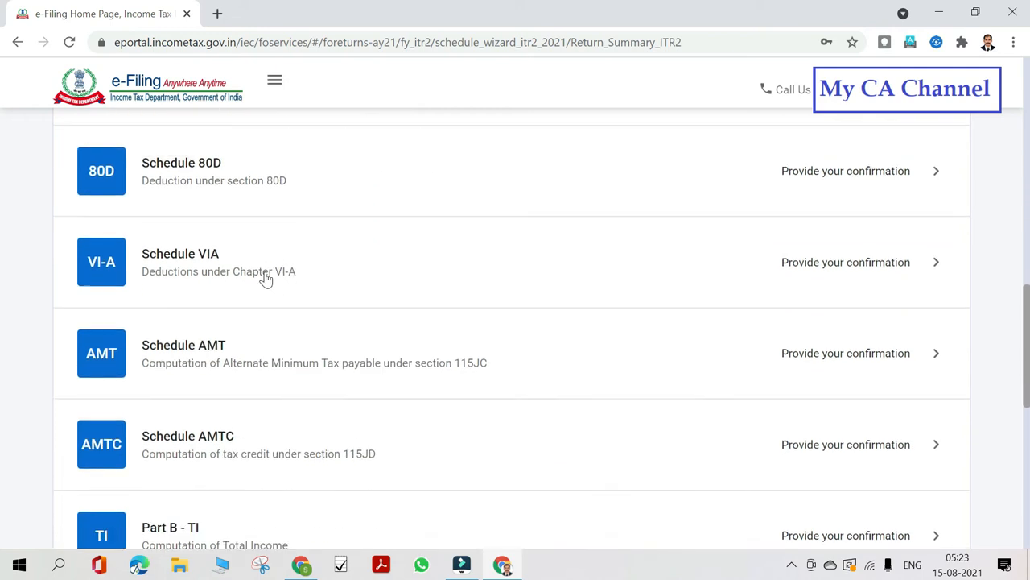
scroll(274, 280, "down", 2)
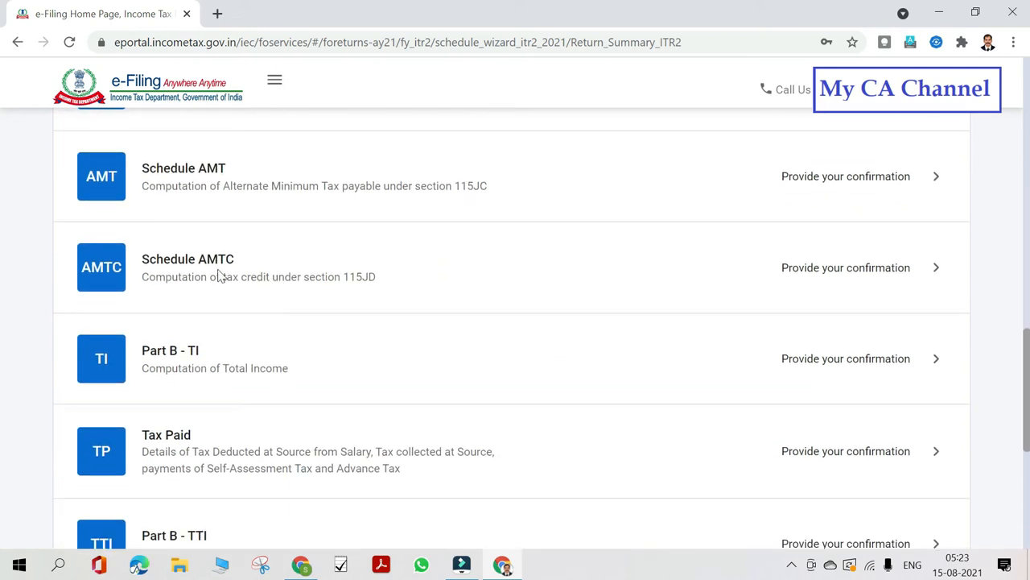
scroll(219, 275, "down", 1)
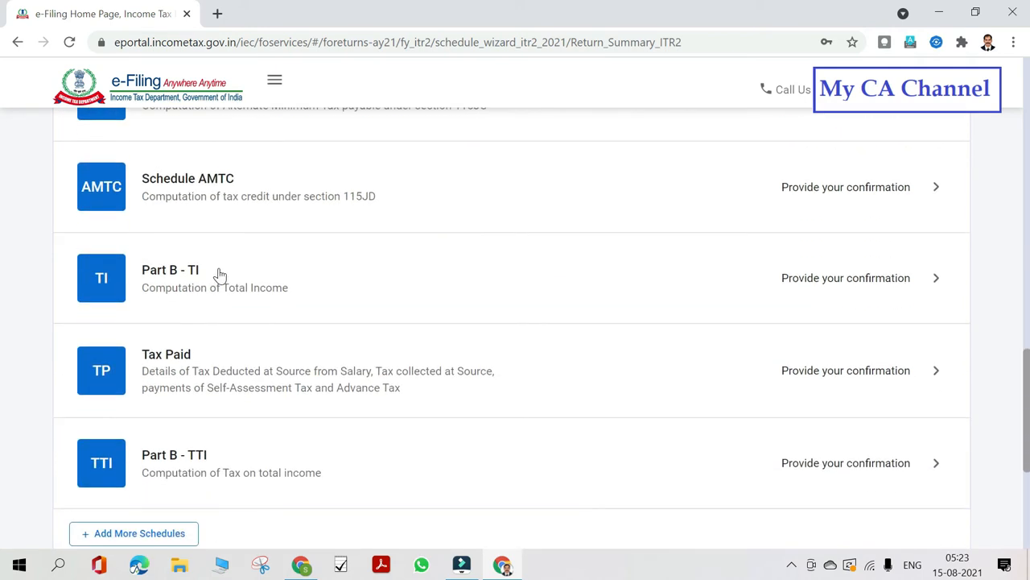
left_click(268, 366)
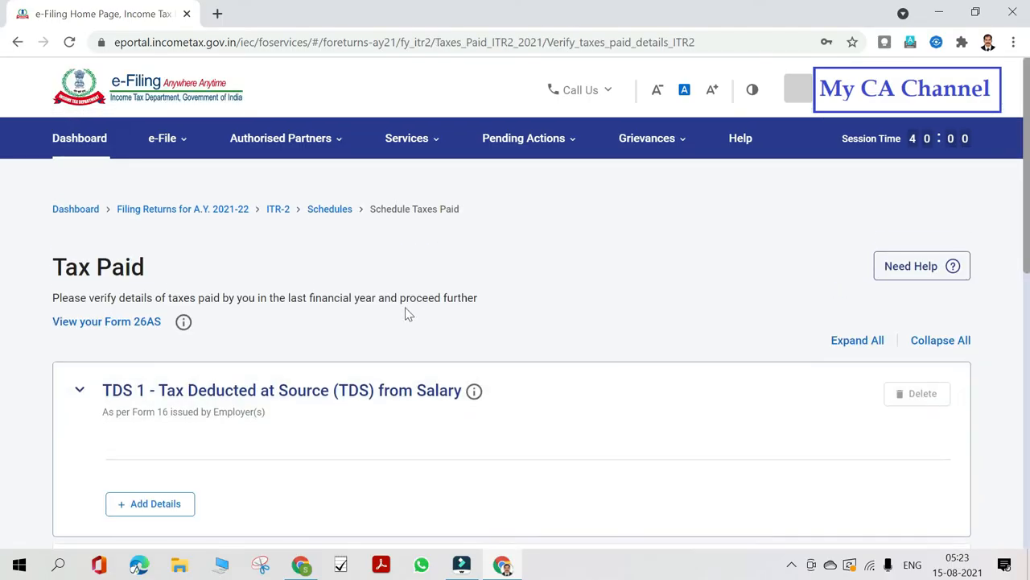
- Expand TDS 2 - Tax Deducted at Source on Income and examine all columns of its entry
scroll(407, 314, "down", 2)
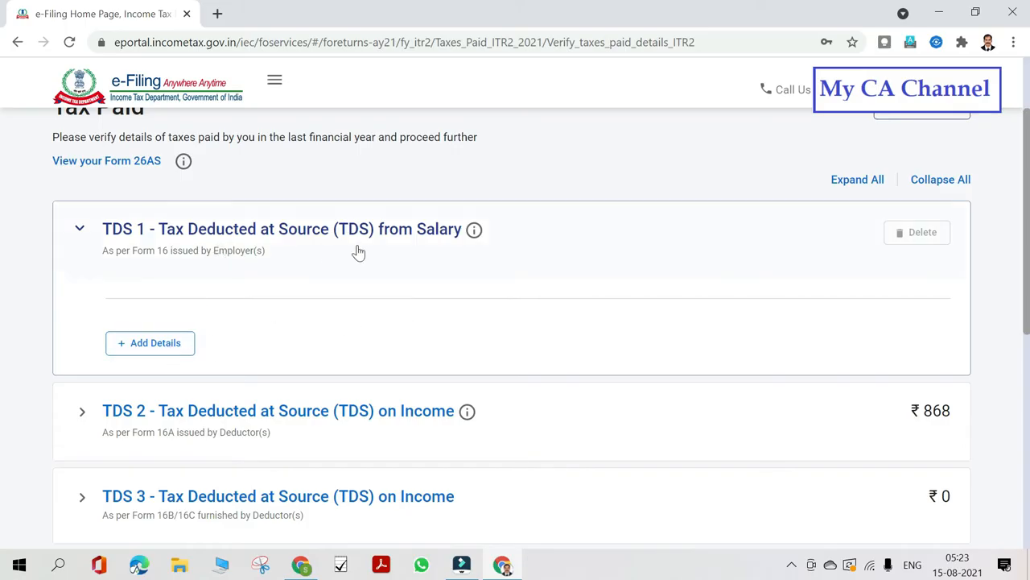
scroll(269, 314, "down", 1)
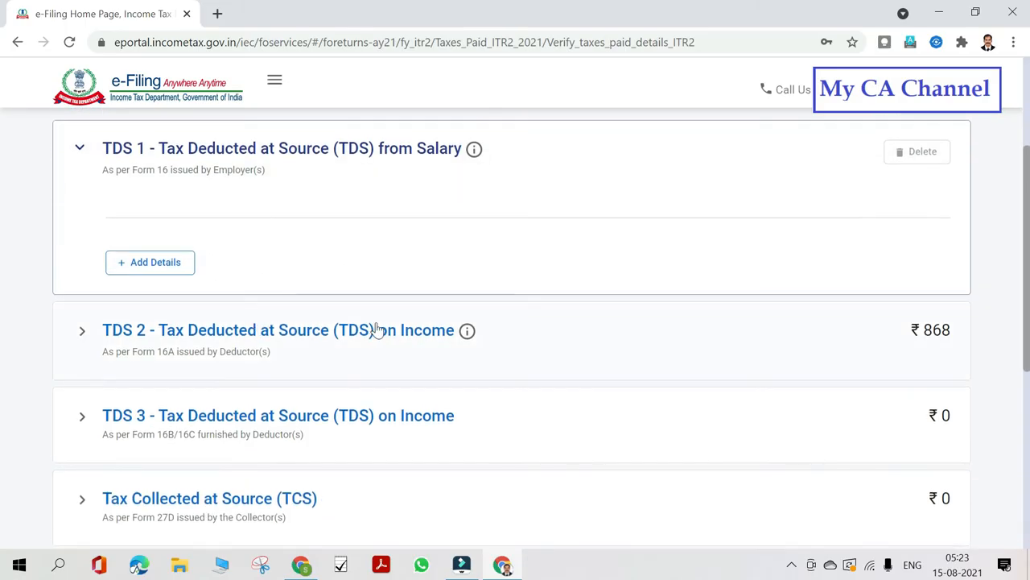
left_click(251, 332)
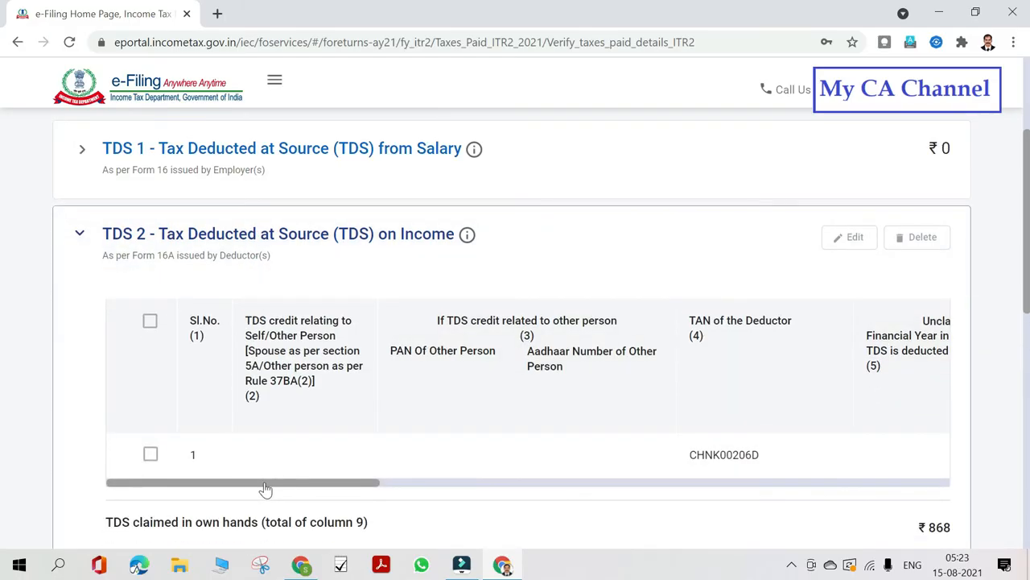
left_click_drag(267, 489, 872, 497)
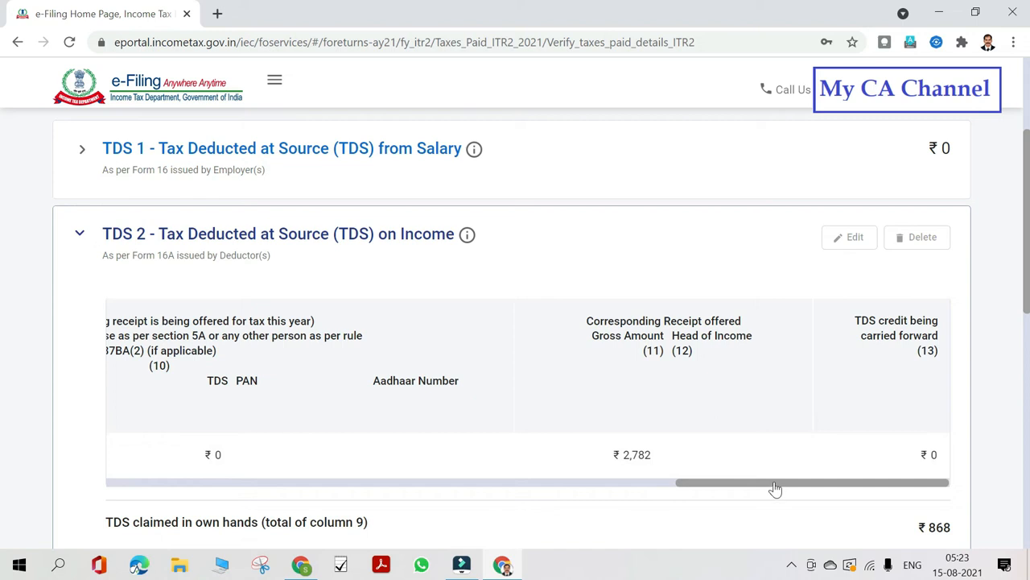
left_click_drag(775, 488, 110, 465)
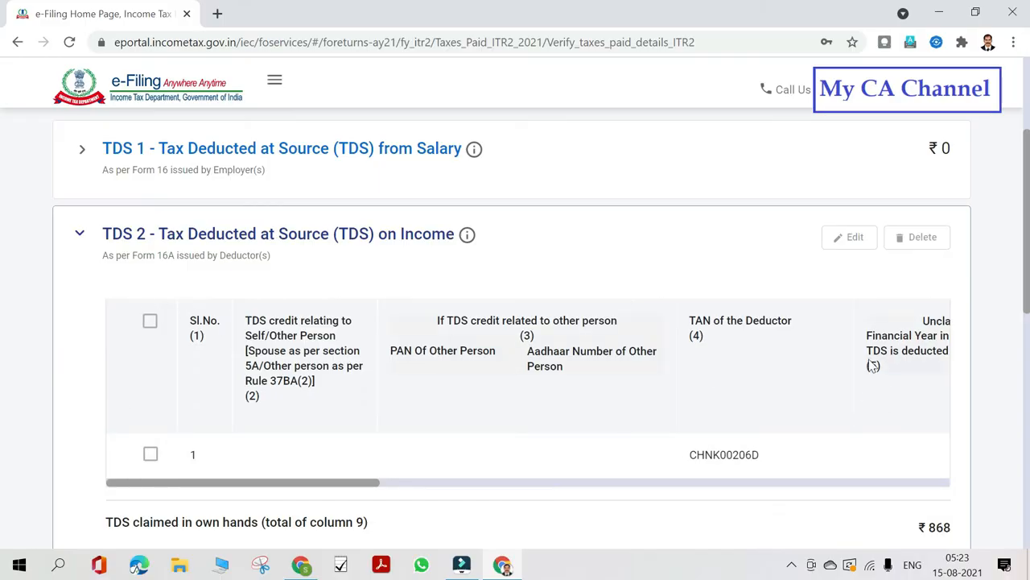
- Open the TDS 2 entry for editing and mark the TDS credit as relating to Self
left_click(150, 451)
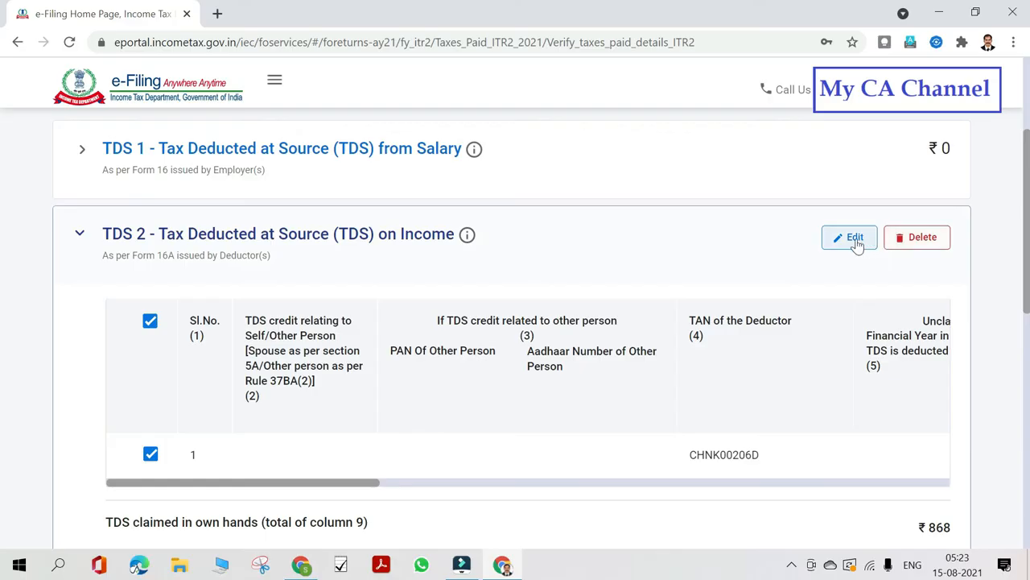
left_click(853, 239)
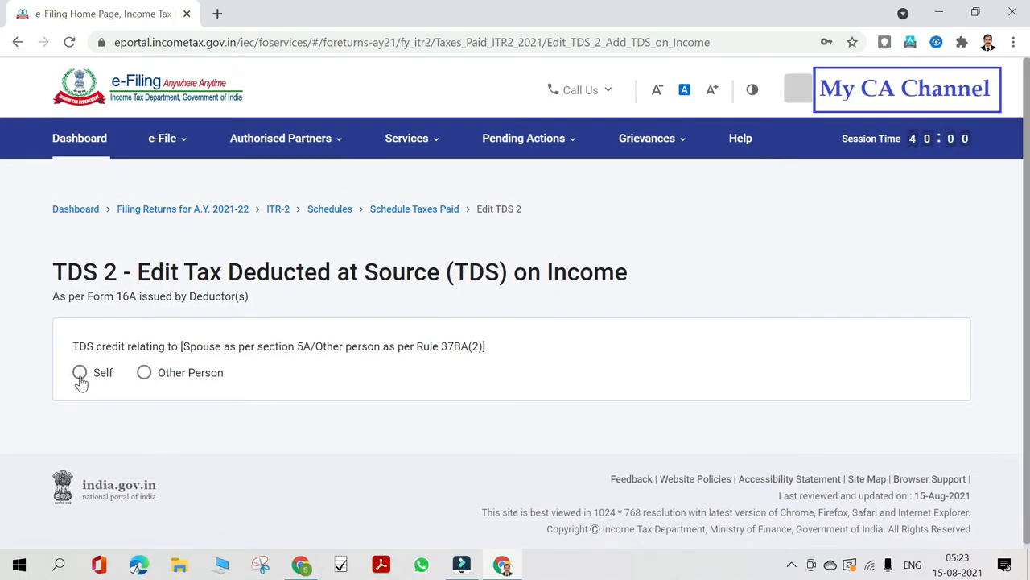
left_click(79, 374)
- Check the TDS 2 deduction details and set the Head of Income to Income from Other Sources
scroll(515, 229, "down", 3)
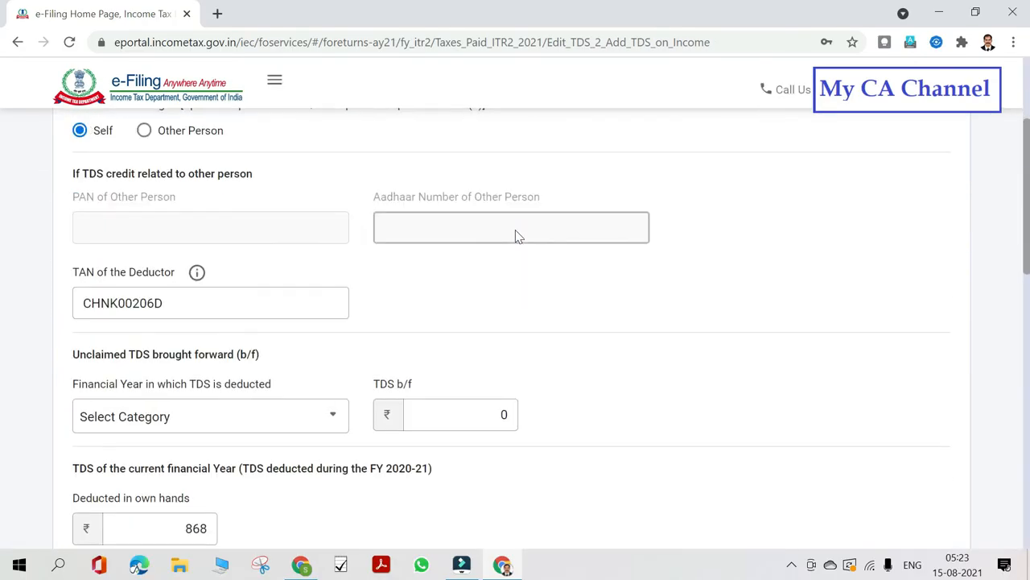
scroll(515, 233, "down", 5)
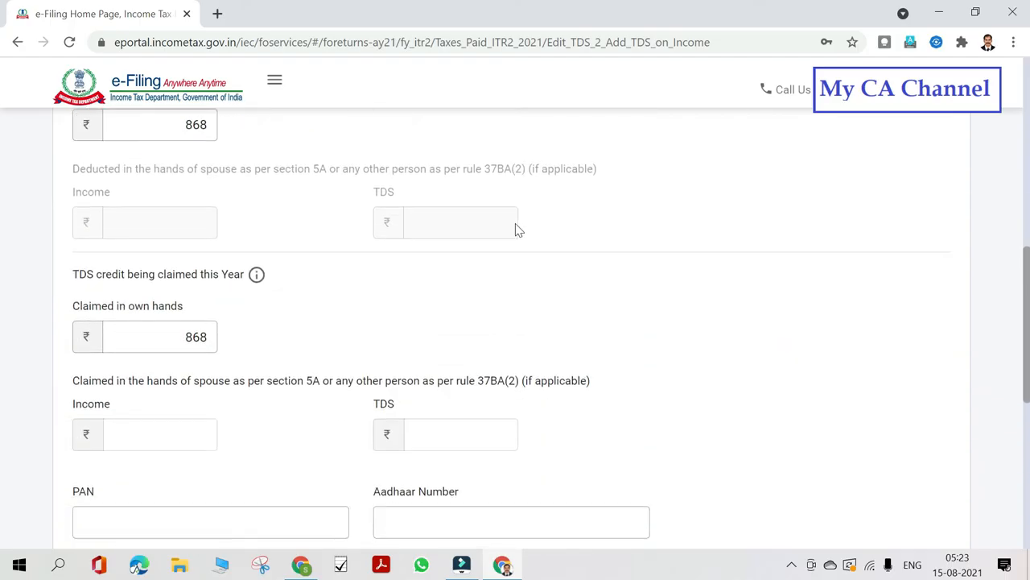
scroll(517, 230, "down", 2)
scroll(516, 230, "down", 3)
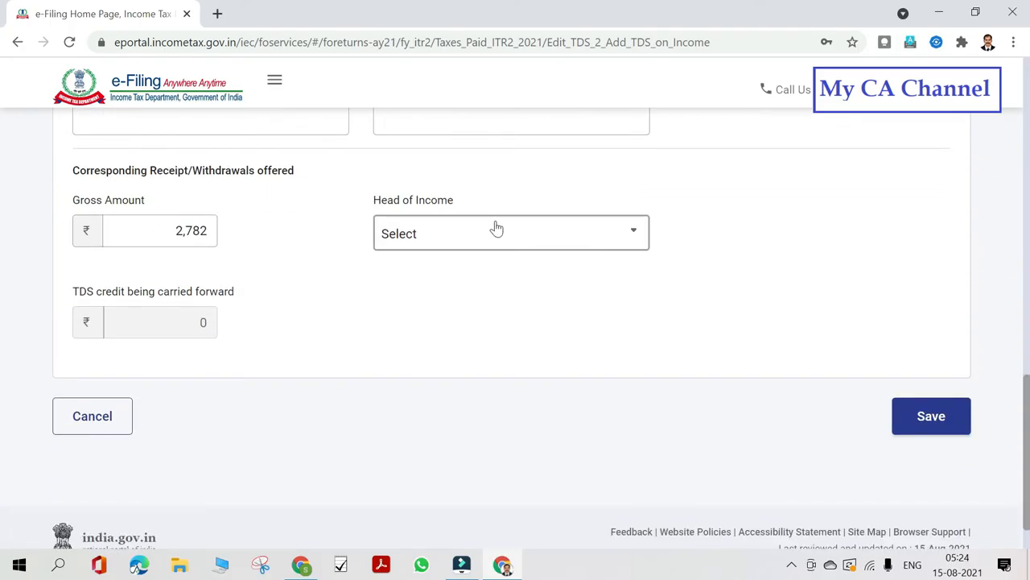
left_click(629, 232)
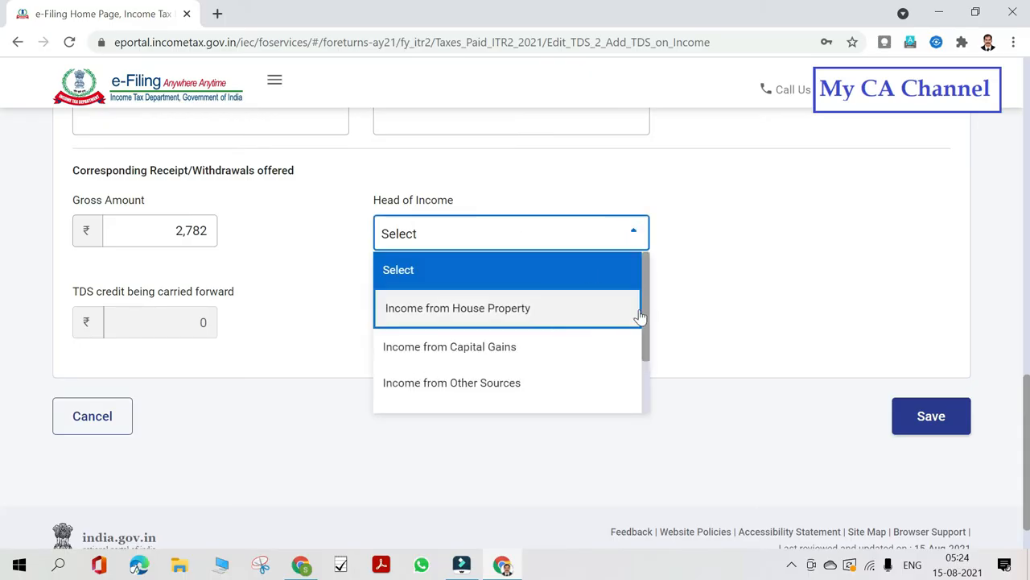
left_click_drag(646, 298, 649, 346)
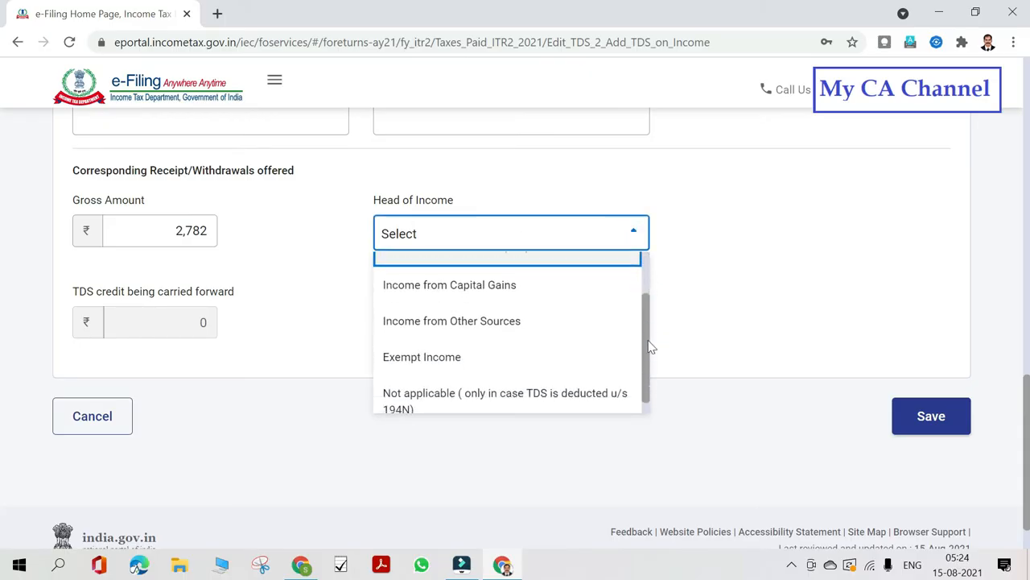
left_click(518, 321)
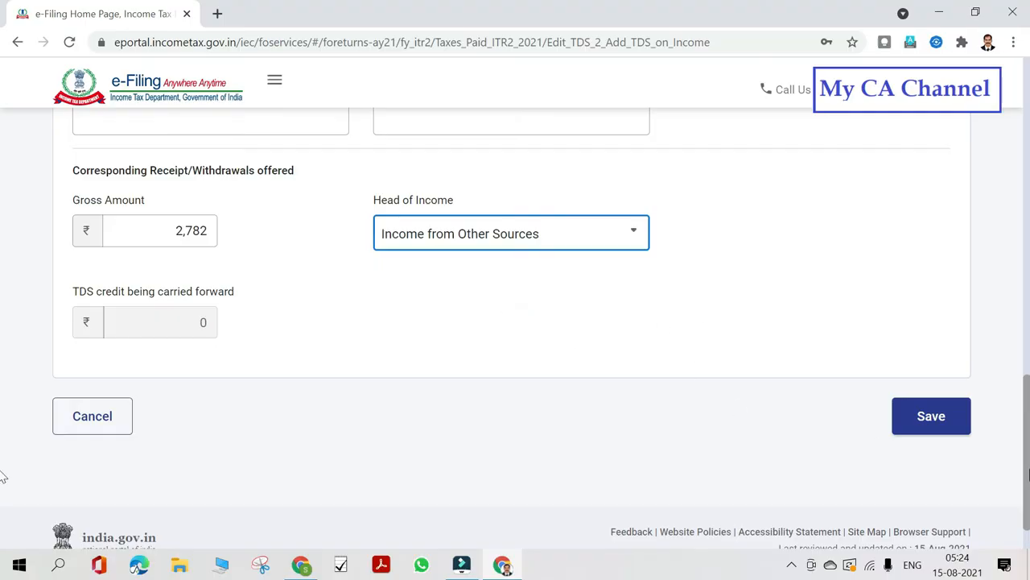
- Save the edited TDS 2 entry and confirm the Tax Paid schedule
left_click(933, 420)
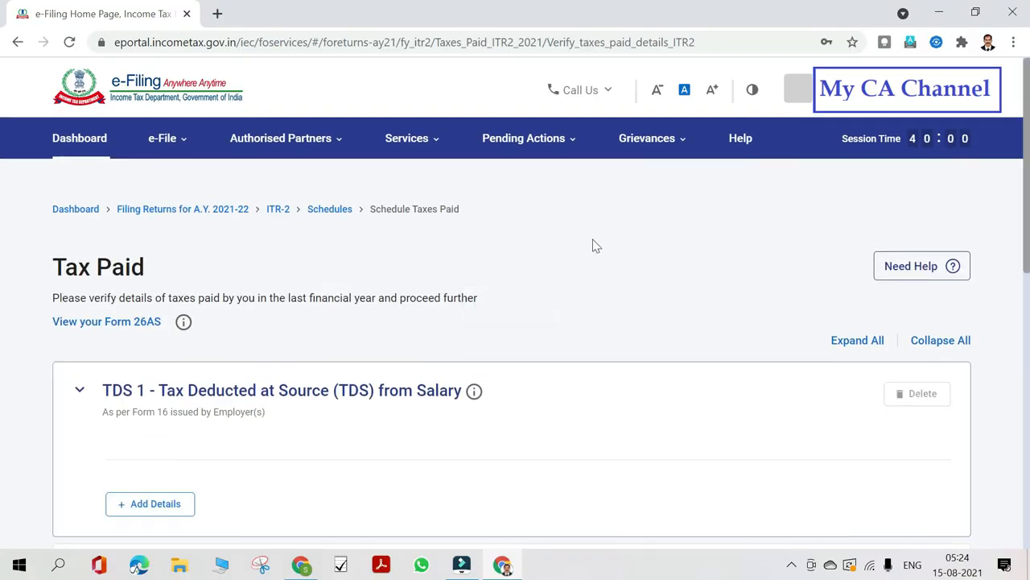
scroll(593, 247, "down", 5)
scroll(593, 249, "down", 2)
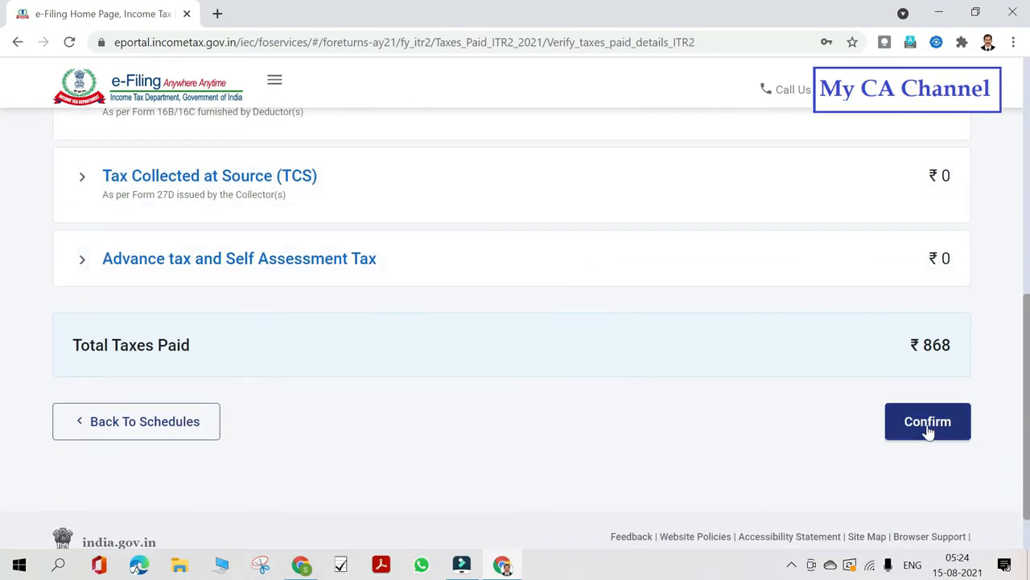
left_click(929, 428)
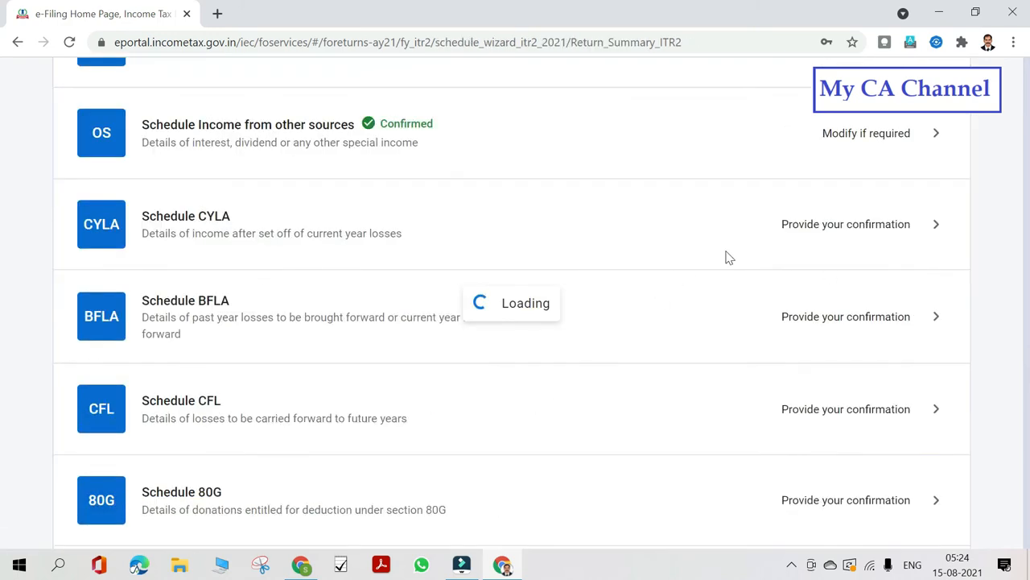
- Review the confirmation status of every schedule in the Schedules Summary, from Part A - General Information through Part B - TTI
scroll(728, 254, "down", 4)
scroll(725, 257, "down", 5)
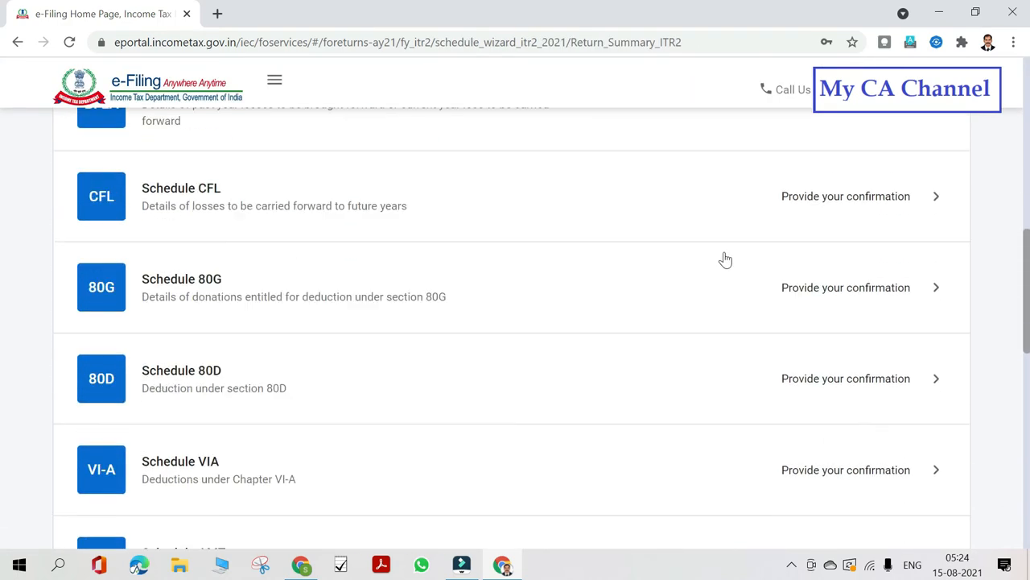
scroll(725, 257, "up", 3)
scroll(725, 257, "up", 3)
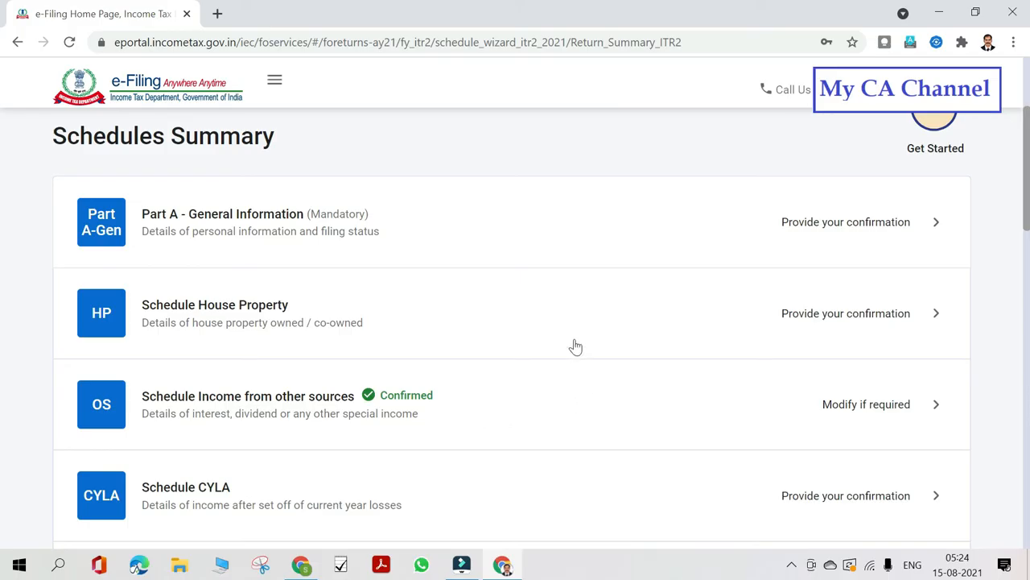
scroll(576, 345, "down", 3)
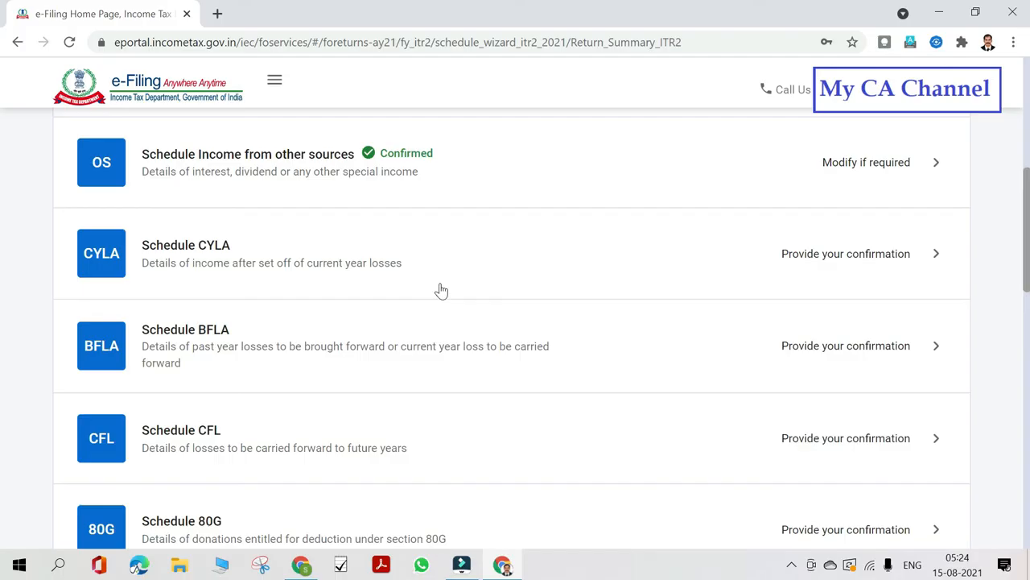
scroll(491, 246, "up", 2)
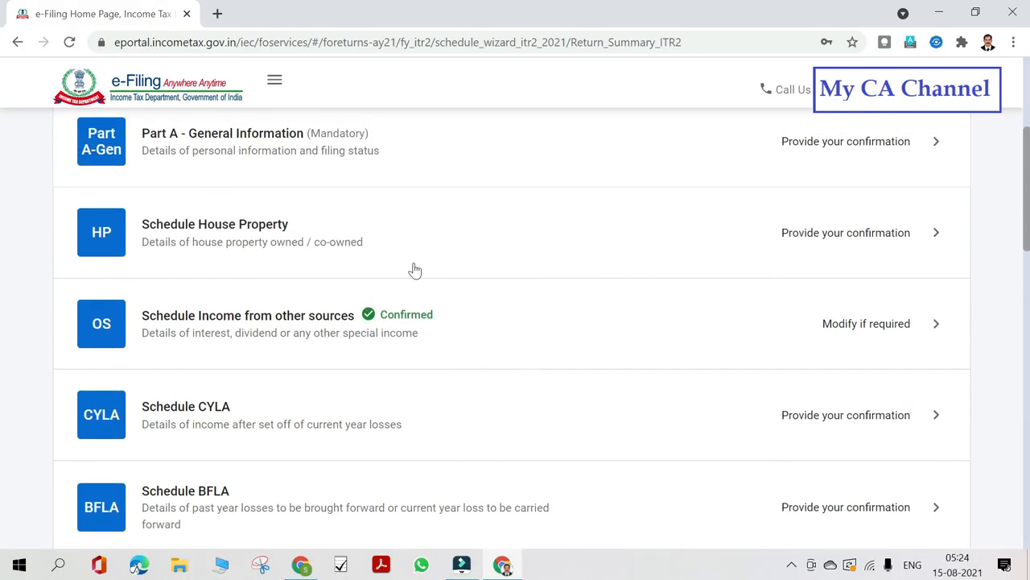
scroll(616, 197, "down", 5)
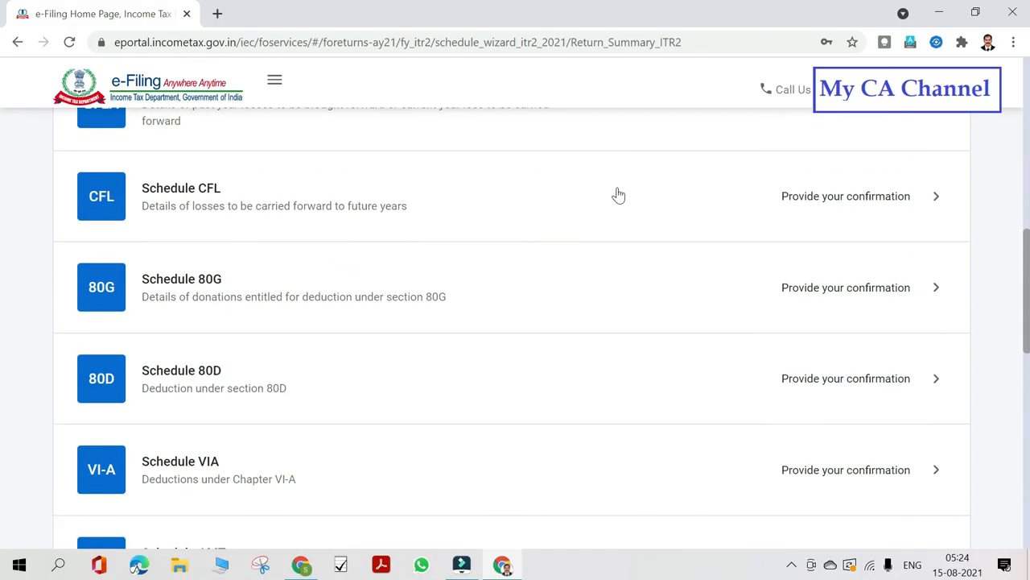
scroll(564, 197, "up", 4)
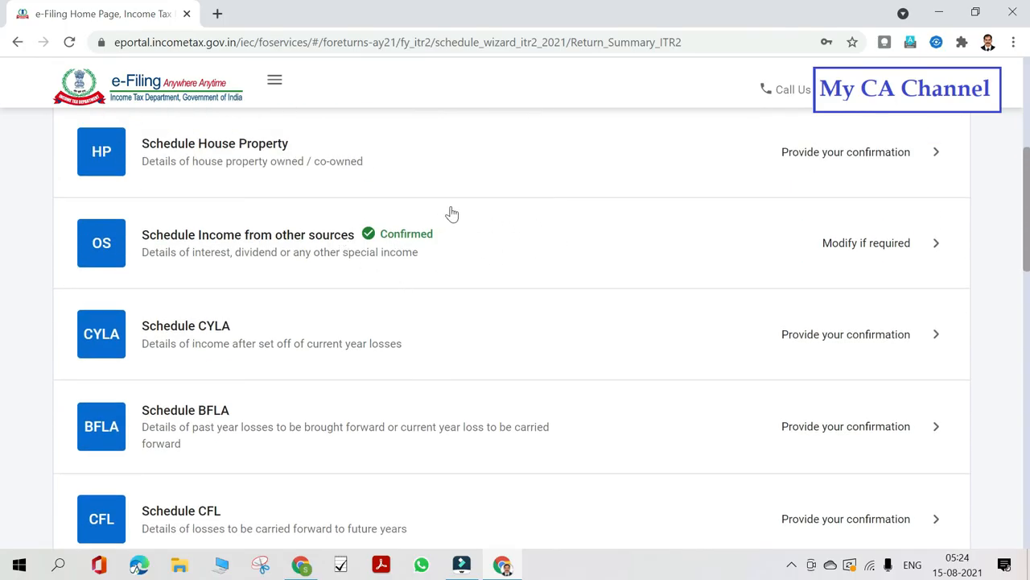
scroll(452, 213, "down", 9)
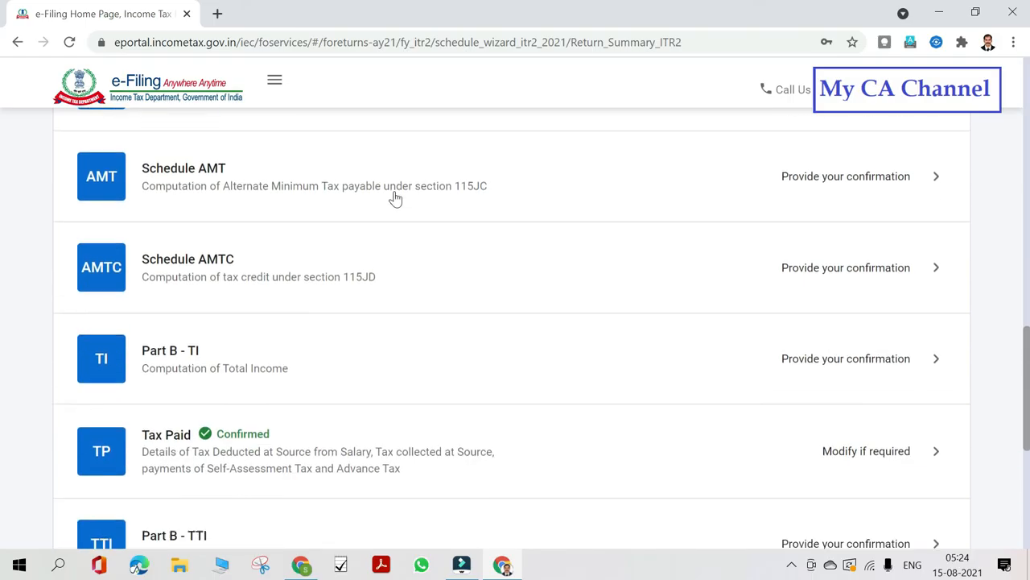
scroll(400, 202, "down", 2)
scroll(407, 246, "up", 7)
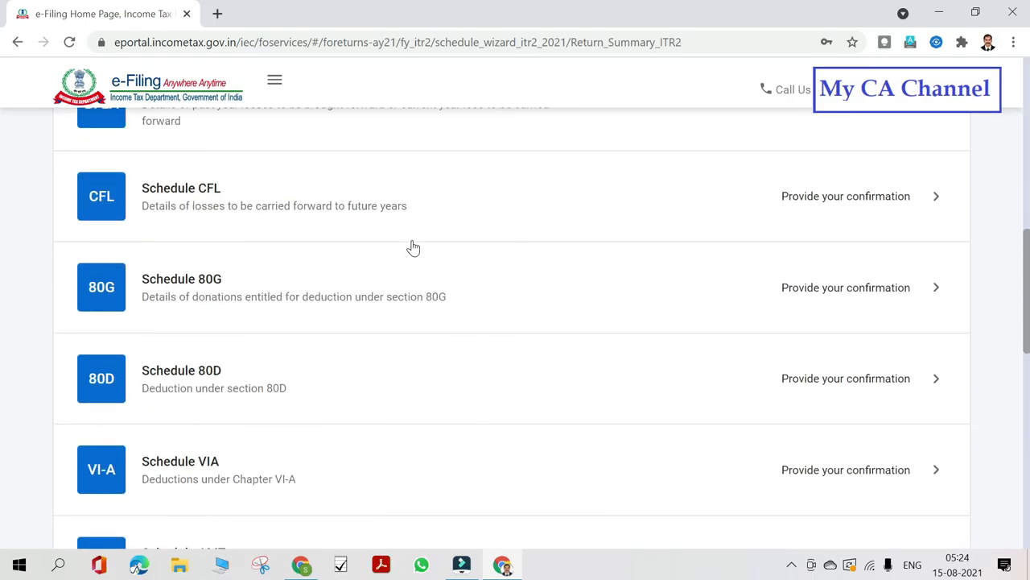
scroll(407, 246, "up", 4)
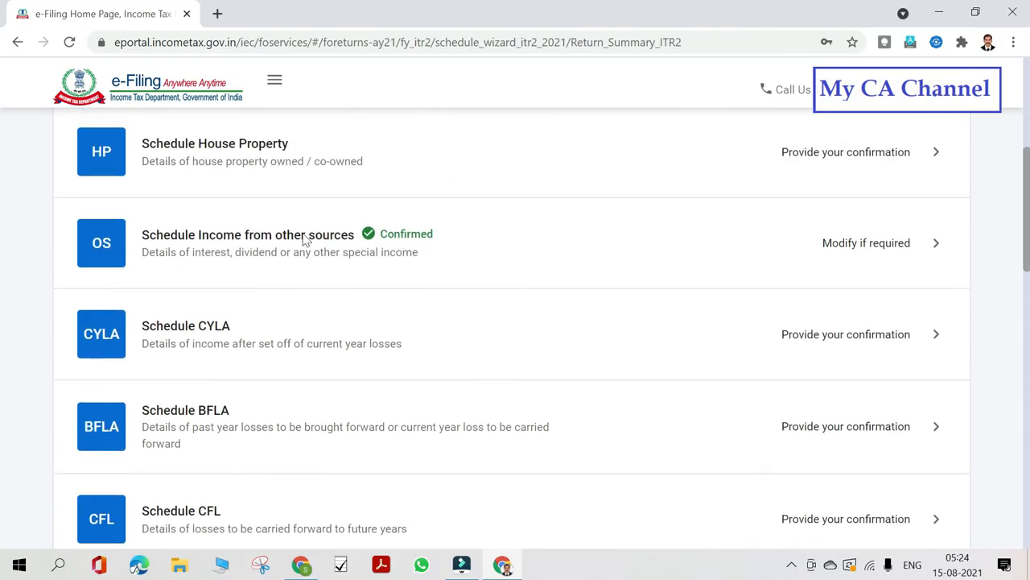
scroll(550, 248, "down", 7)
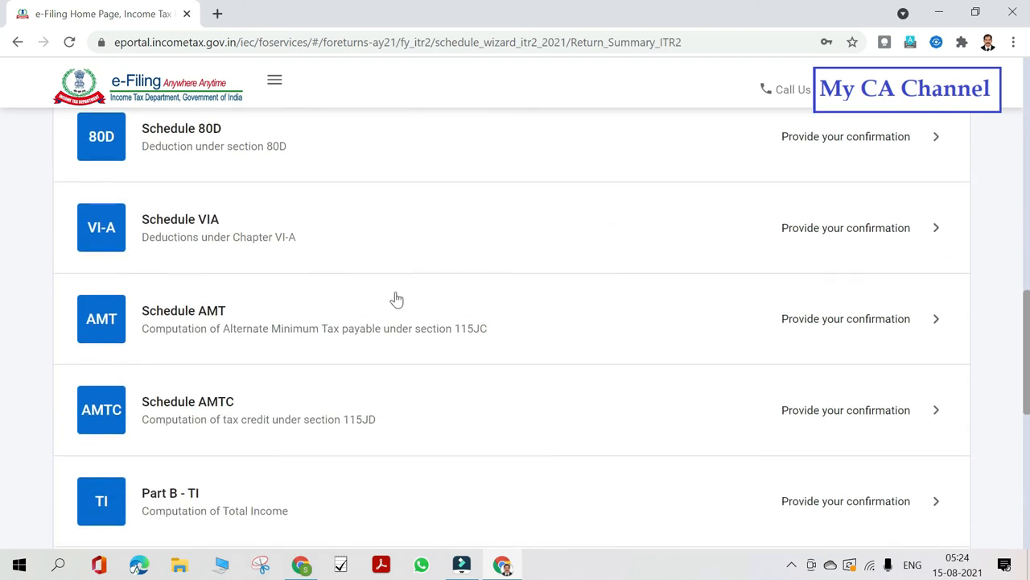
scroll(397, 299, "down", 3)
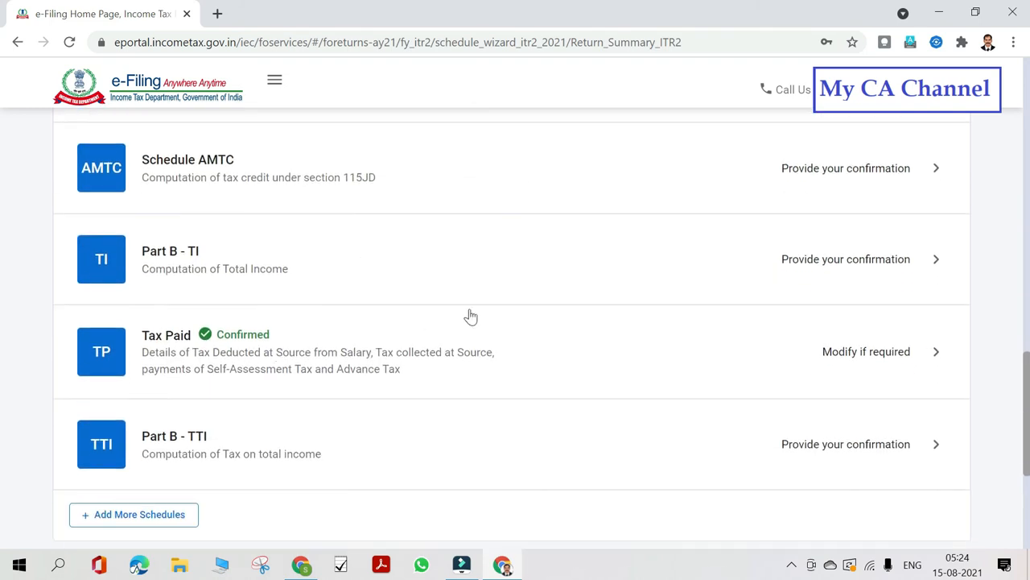
scroll(555, 308, "down", 1)
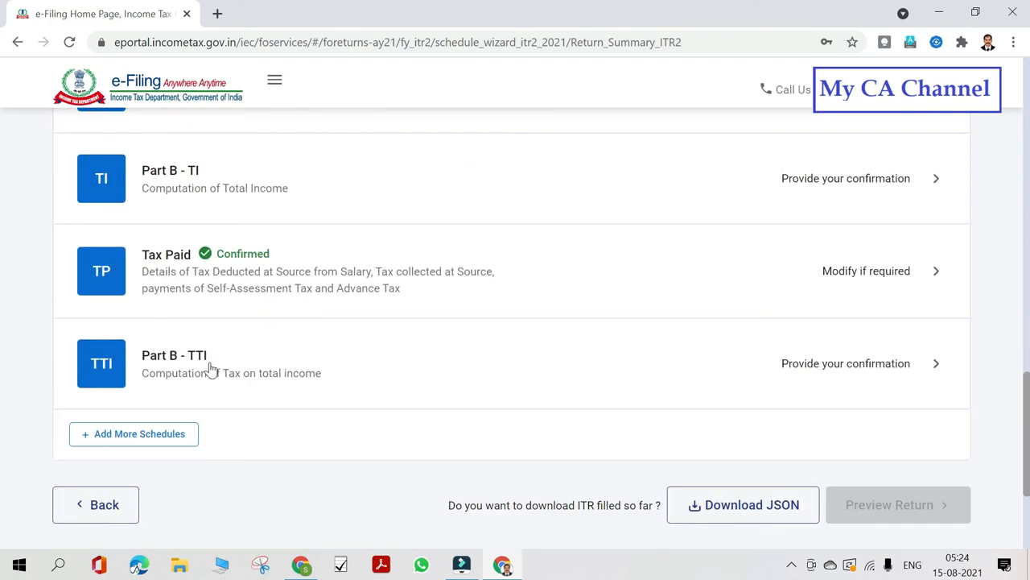
scroll(695, 207, "down", 2)
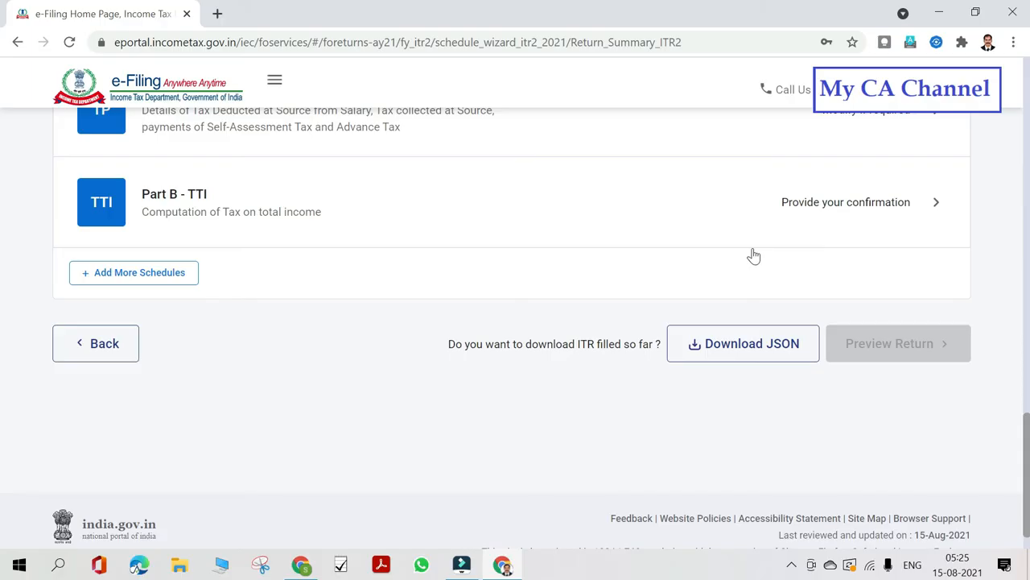
- Go from the dashboard to the profile's contact details, open My Bank Account and bring up the form for adding a bank account
scroll(753, 256, "up", 17)
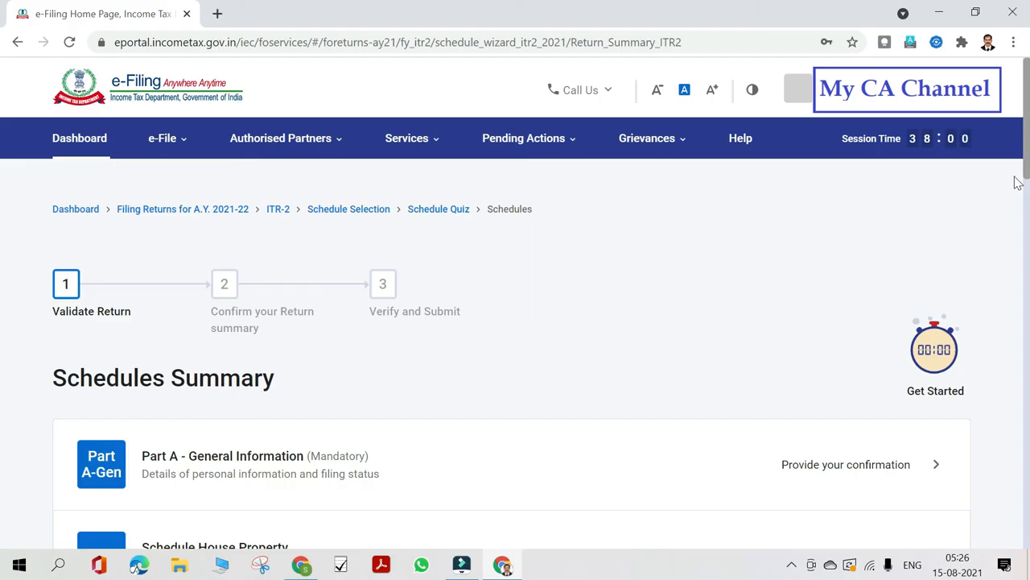
left_click(79, 138)
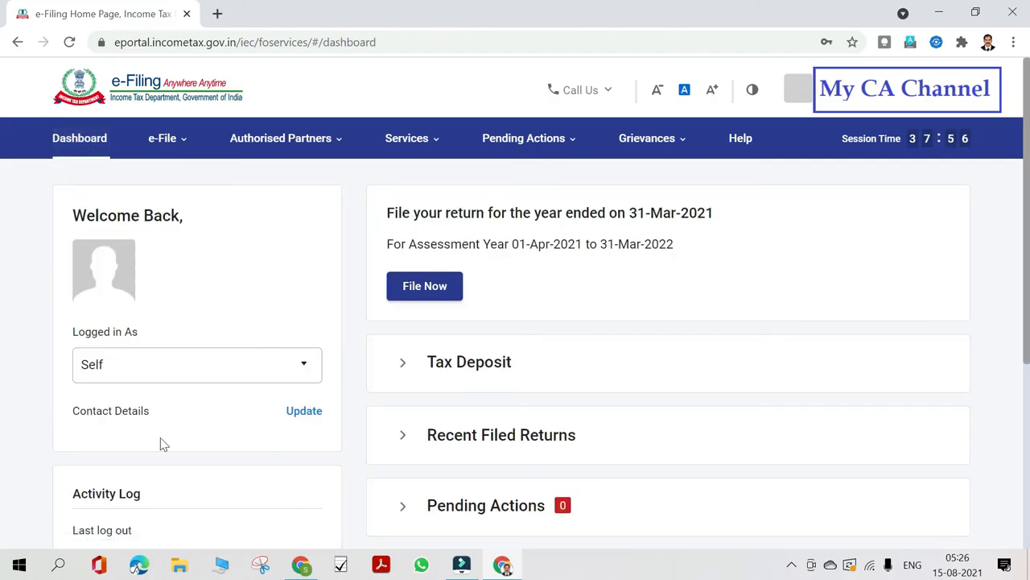
left_click(304, 410)
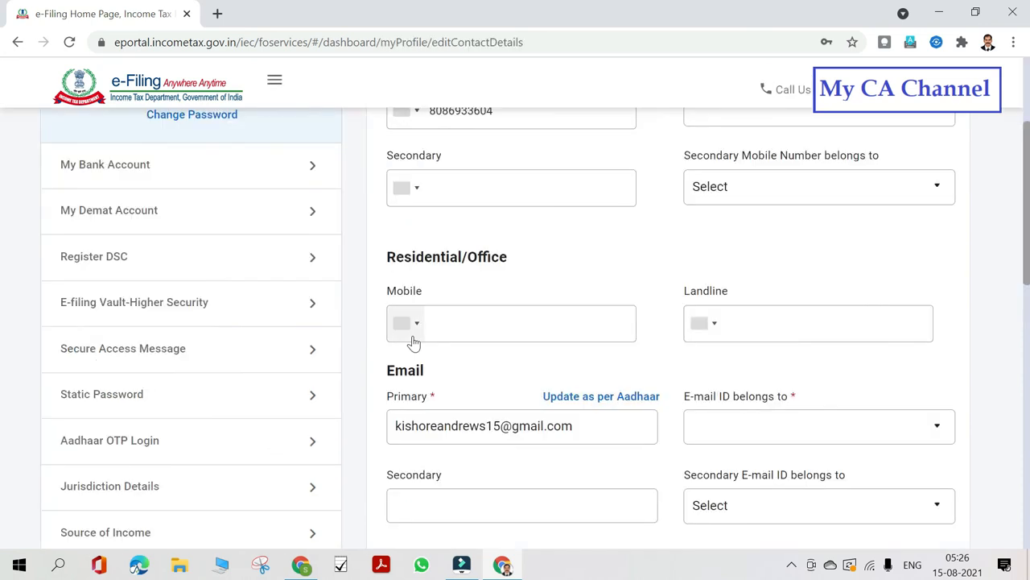
left_click(312, 166)
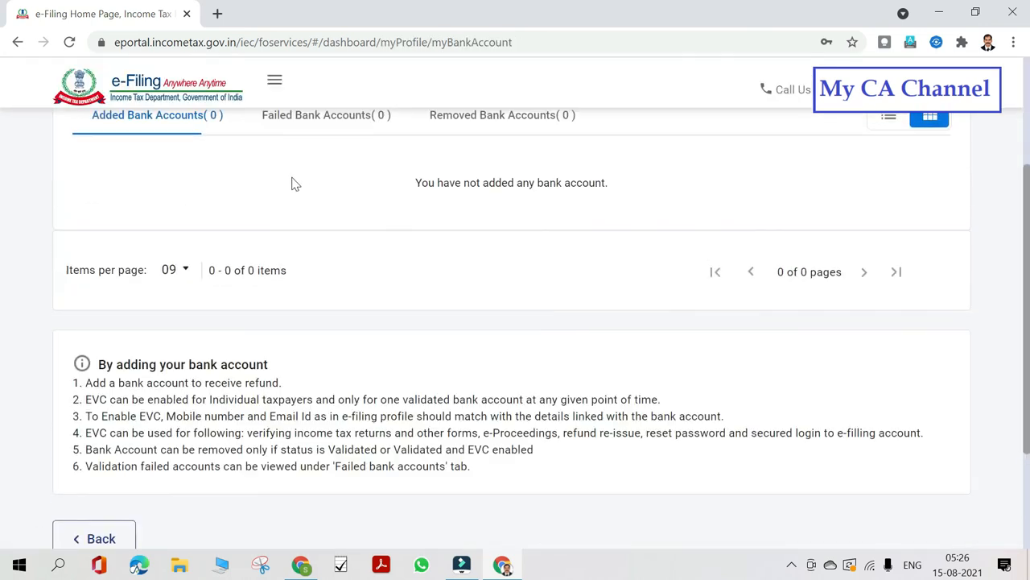
scroll(391, 282, "up", 1)
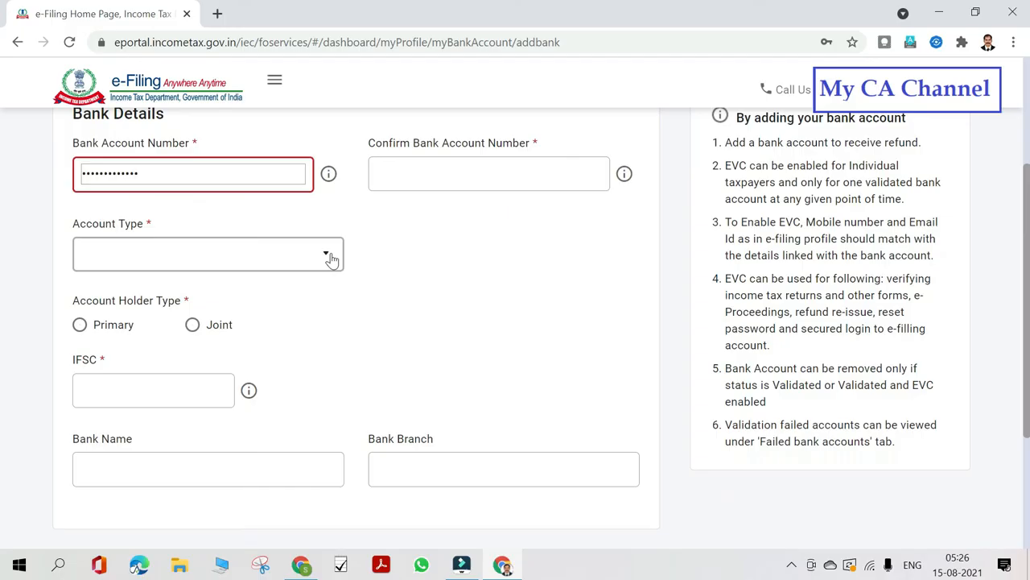
- Check the available account types and the remaining fields of the bank details form without choosing a type
left_click(330, 256)
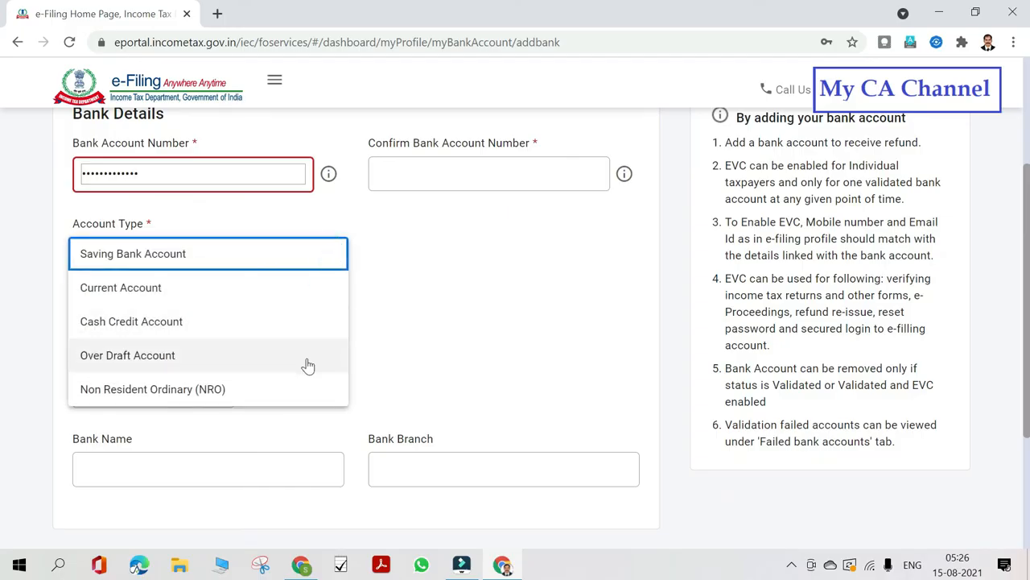
left_click(503, 348)
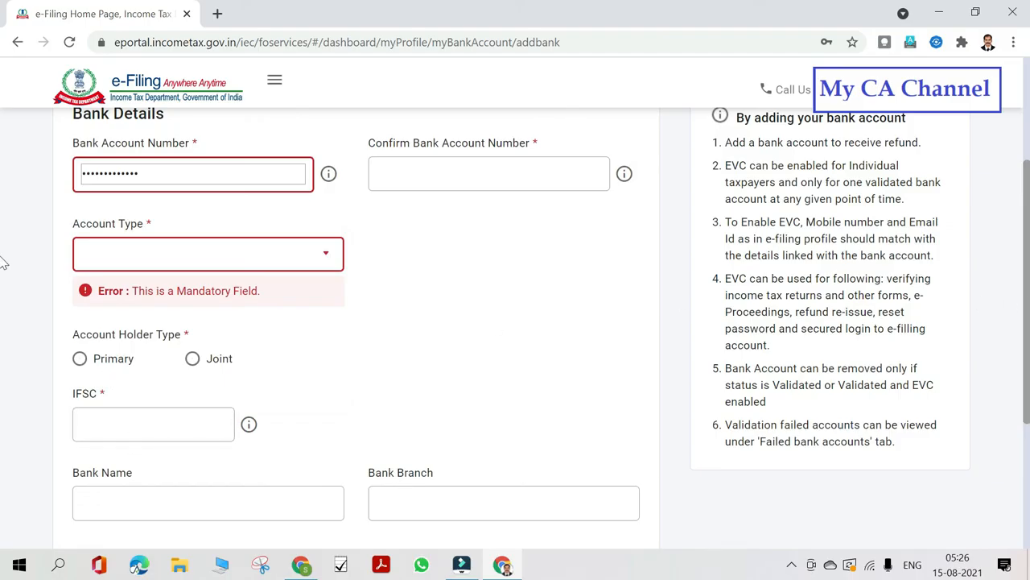
scroll(3, 281, "down", 1)
scroll(3, 282, "down", 2)
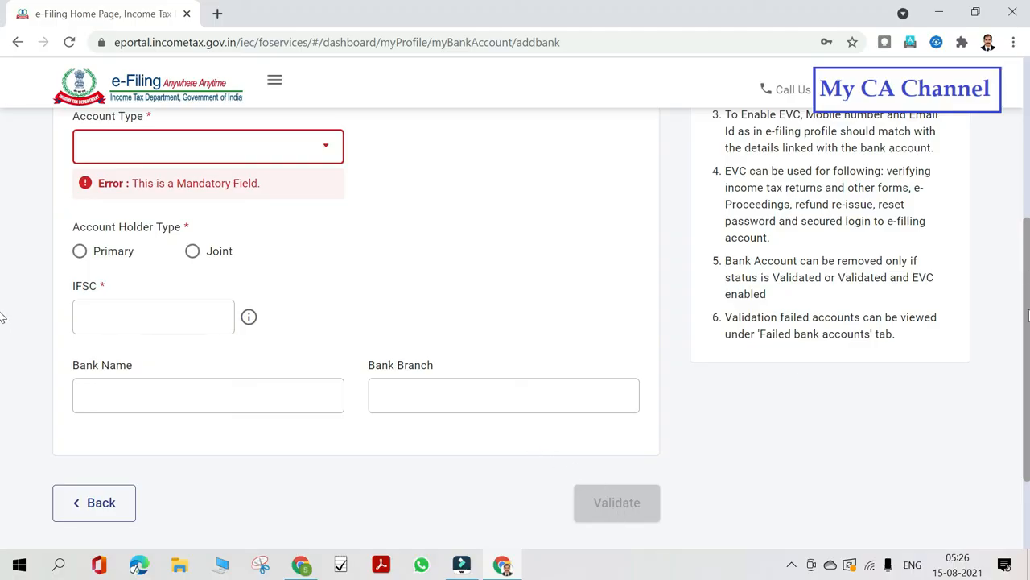
scroll(3, 320, "up", 2)
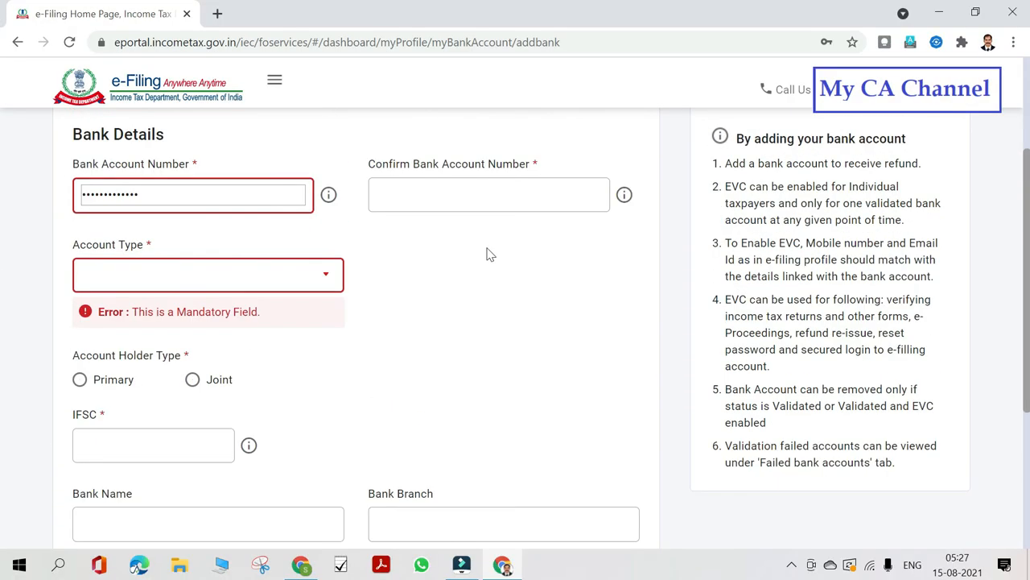